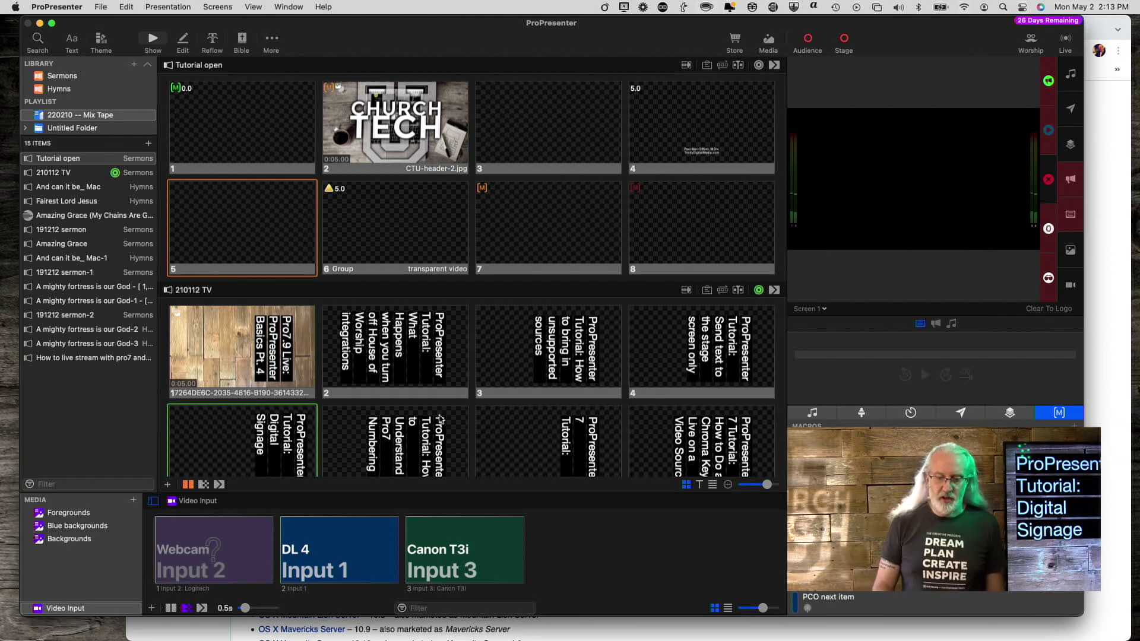
Step: Clear the live slide layer so the tutorial title slide leaves the output
scroll(456, 403, down, 5)
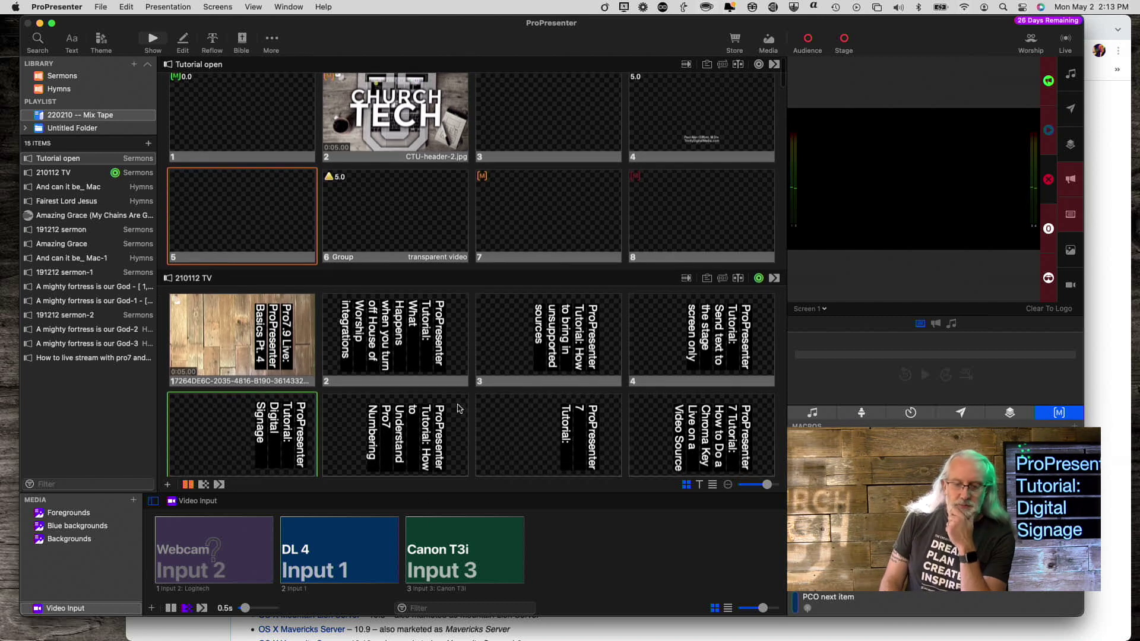
scroll(458, 409, down, 3)
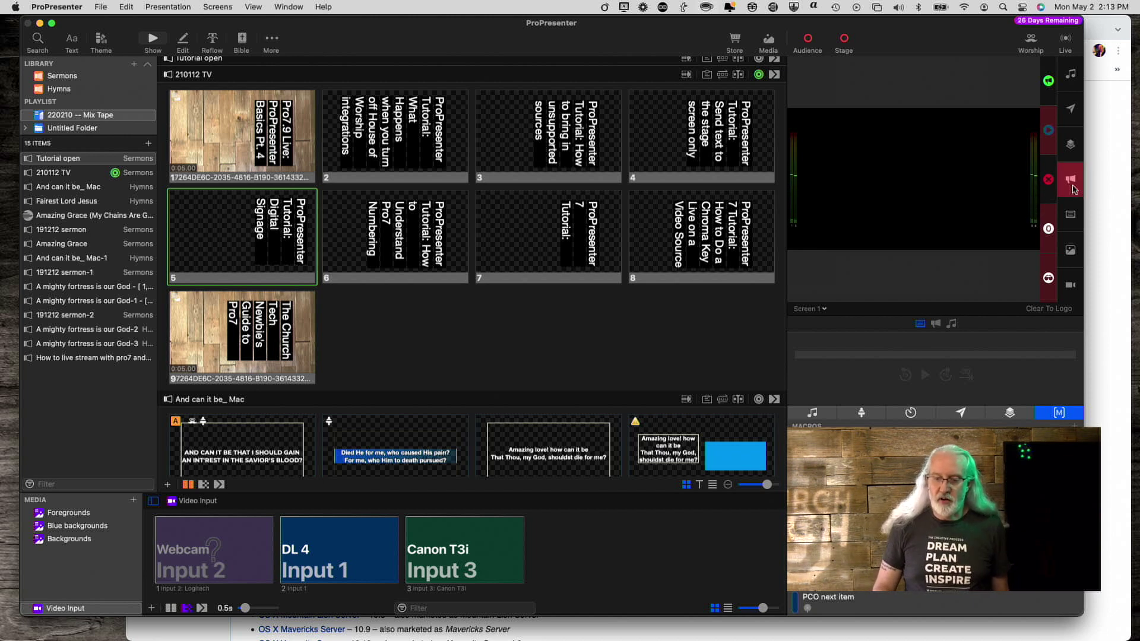
click(1074, 186)
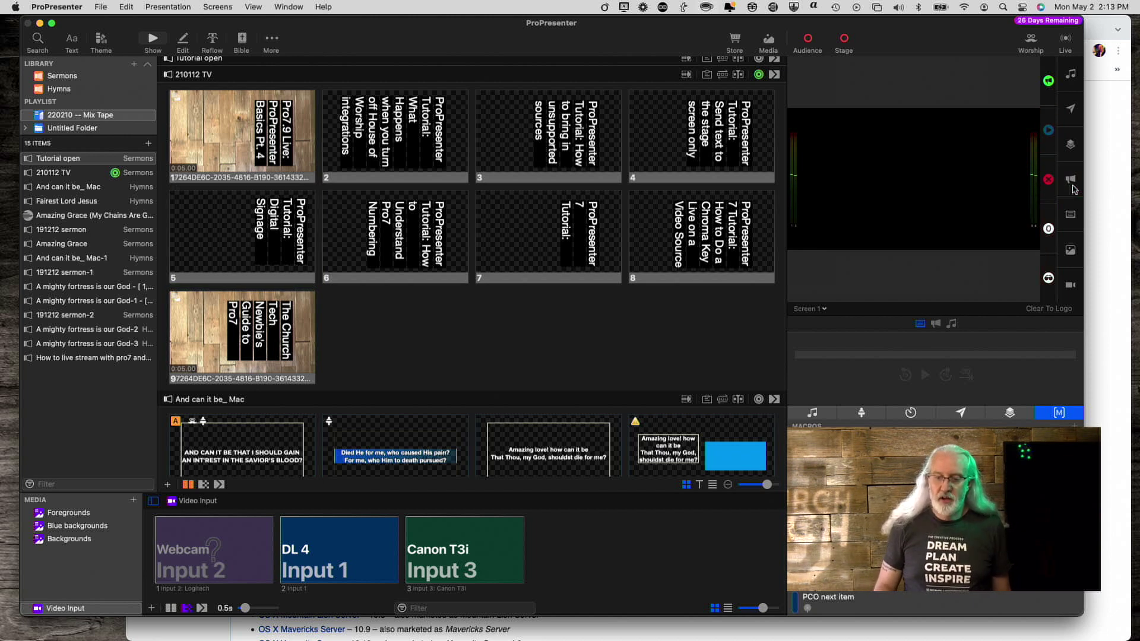
Step: Create a new presentation named 'Digital Signage' in the library
click(135, 65)
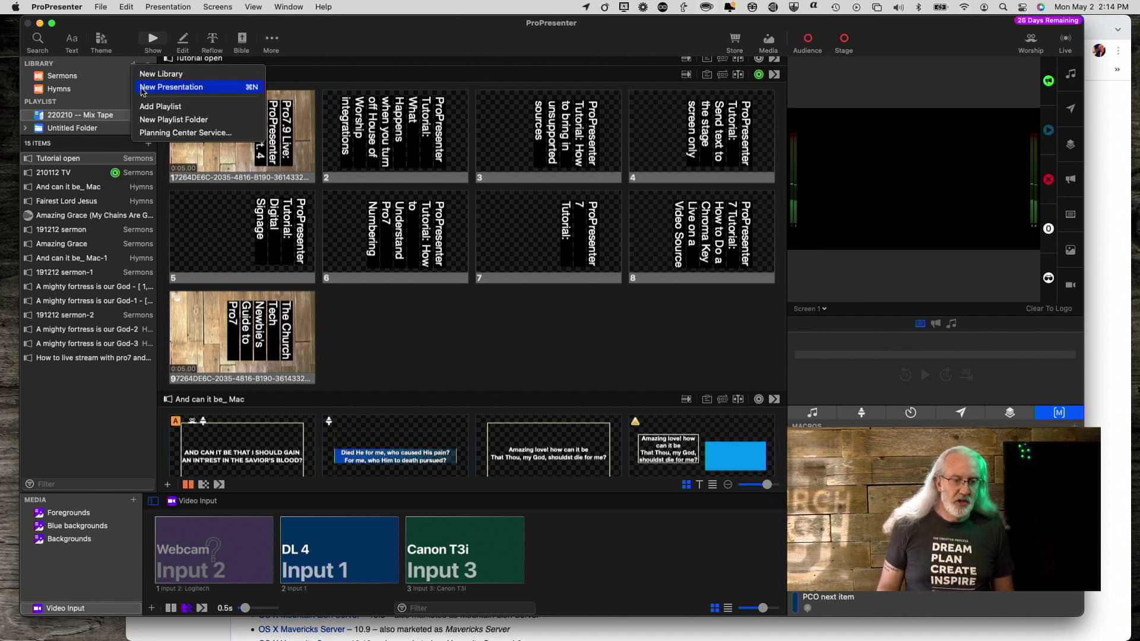
click(142, 89)
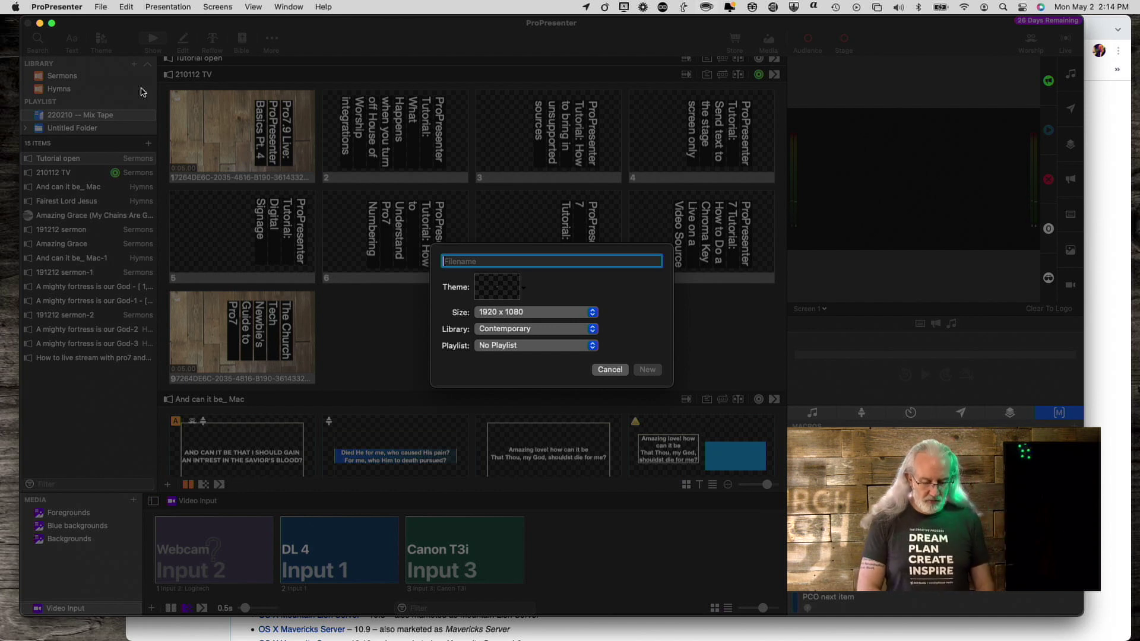
text(Di)
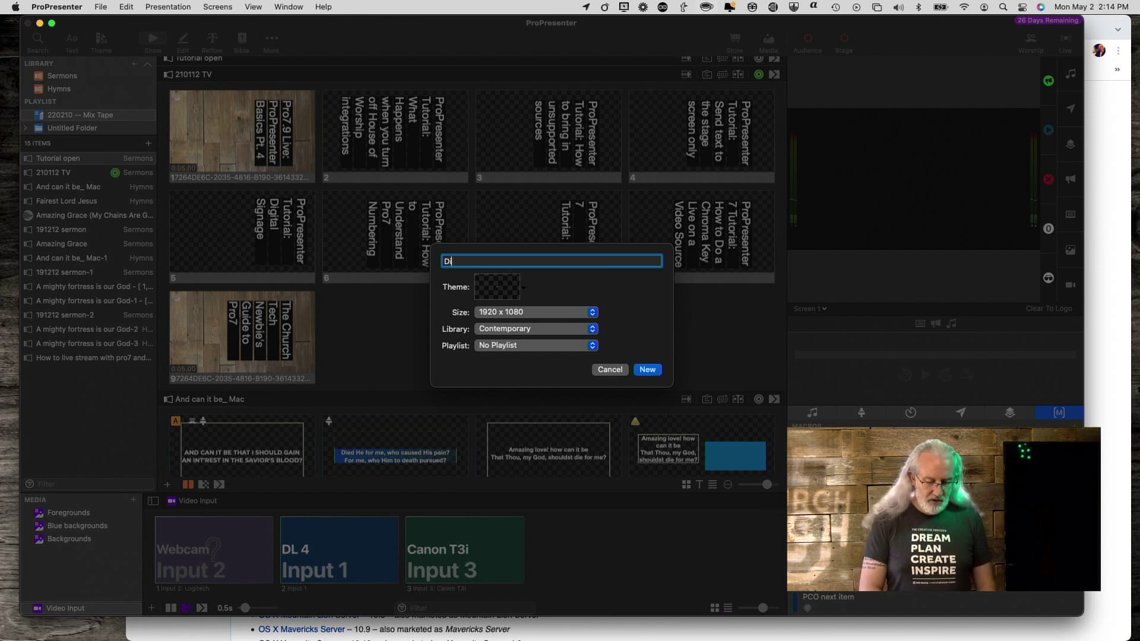
text(gital)
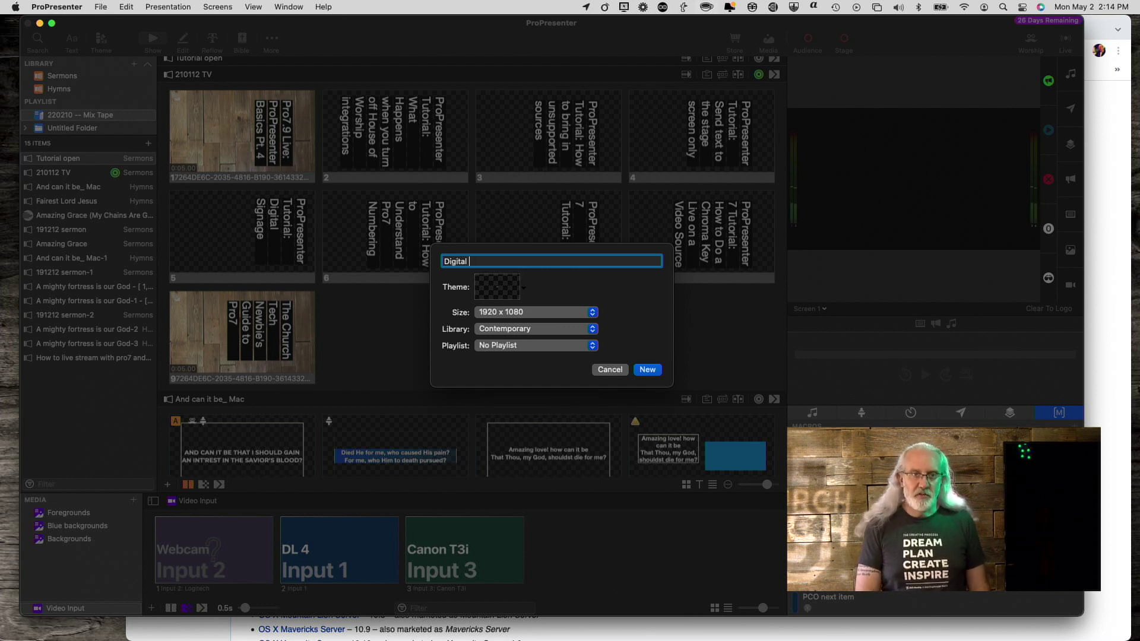
text( Si)
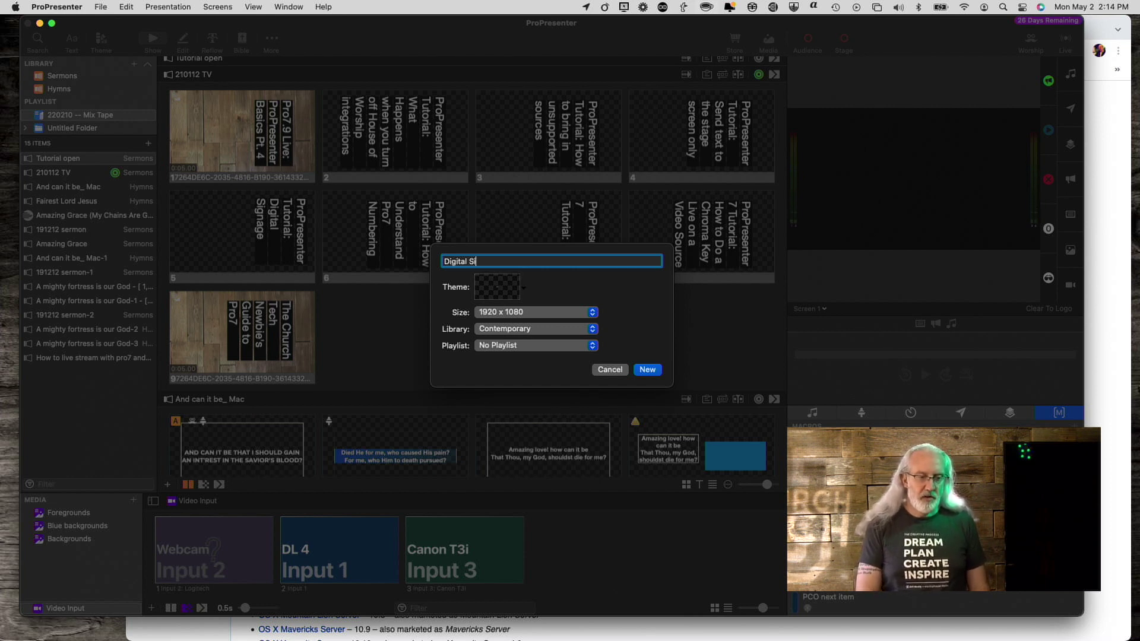
text(gnage)
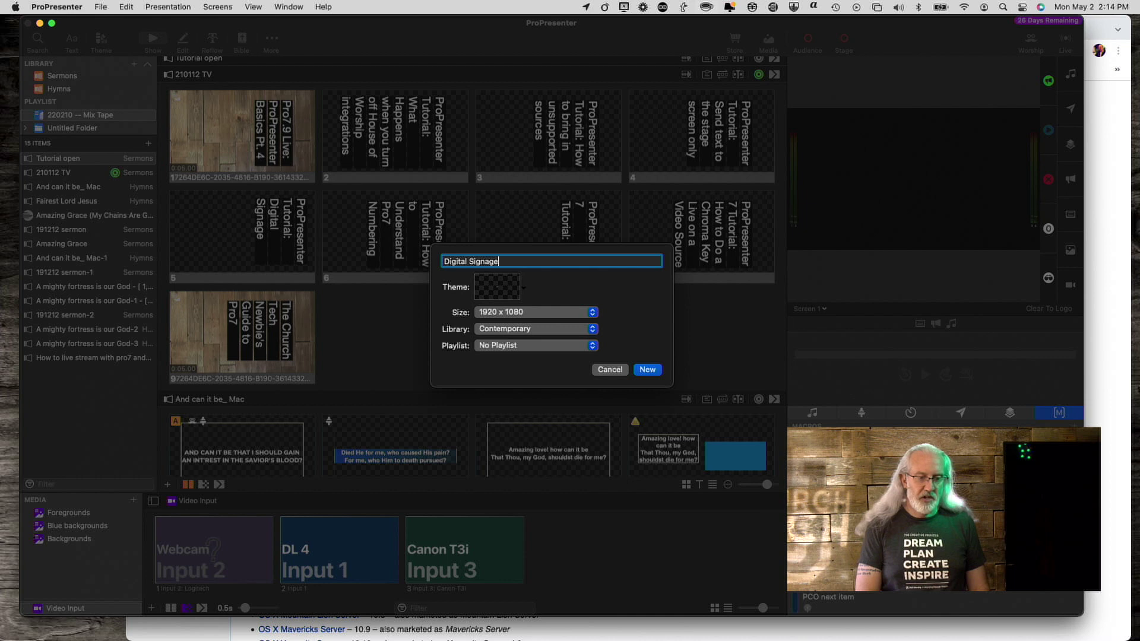
key(Return)
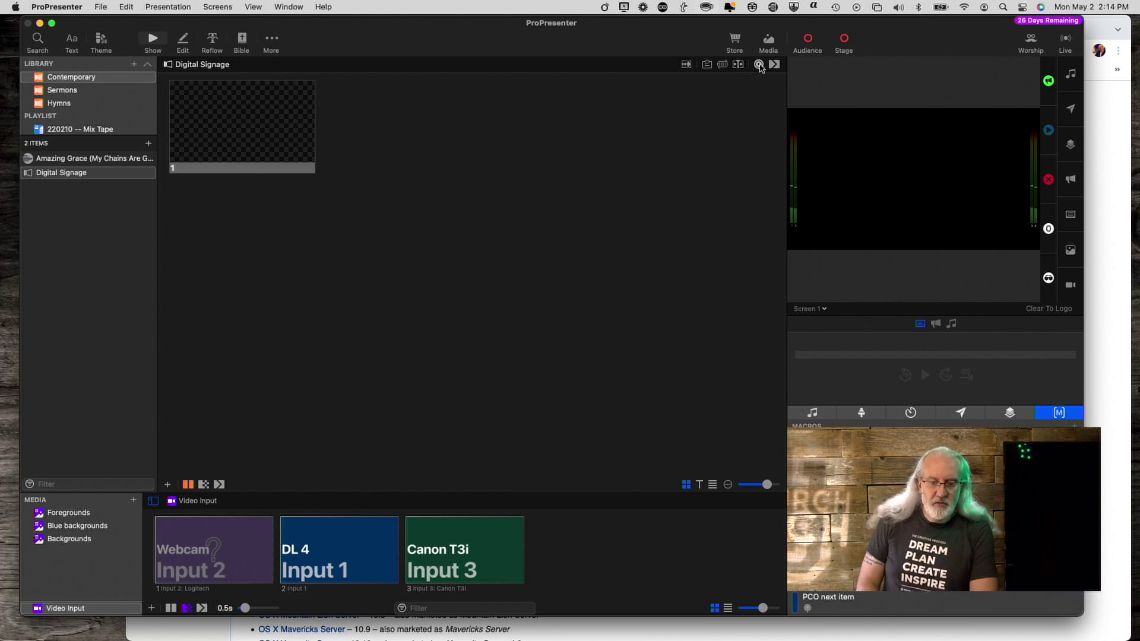
Step: Switch the output look from Presentation to Announcements
click(759, 65)
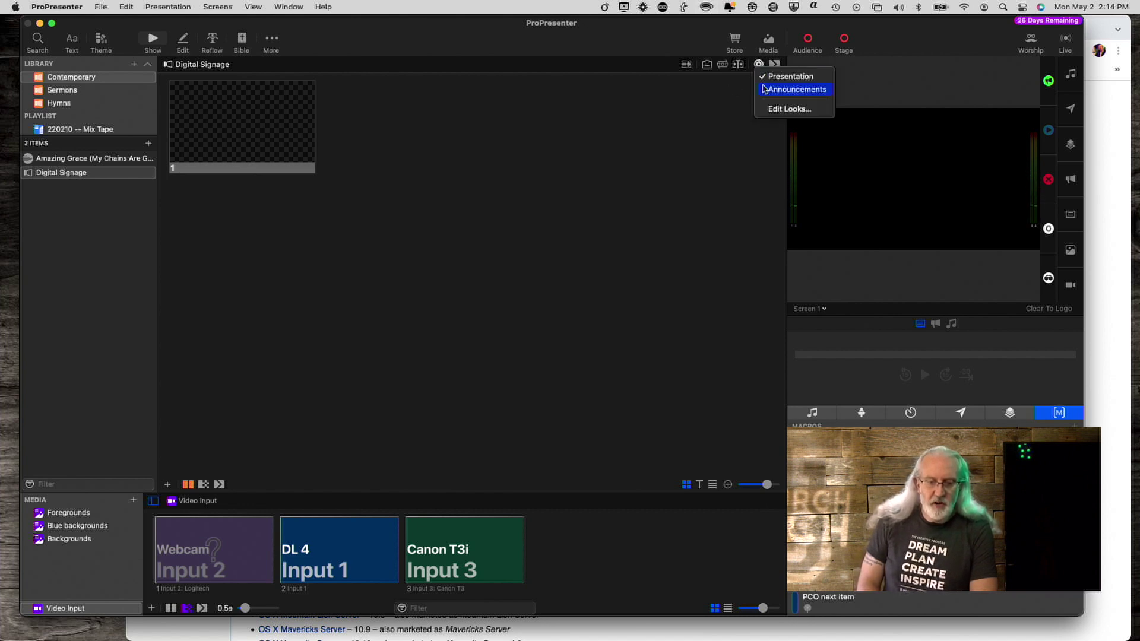
click(764, 89)
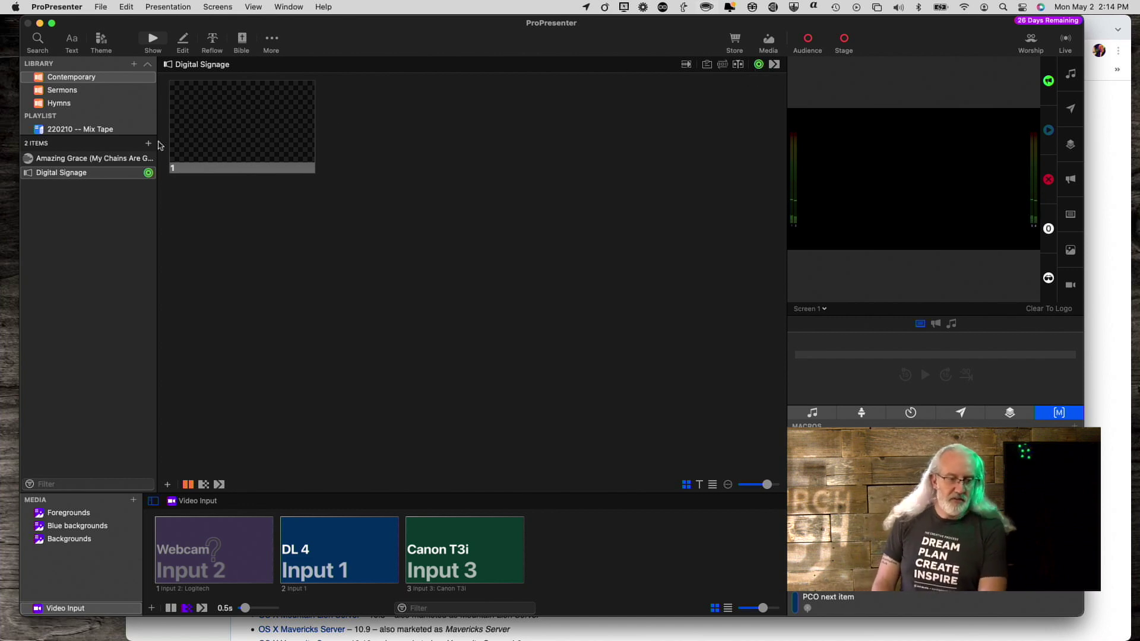
right_click(234, 129)
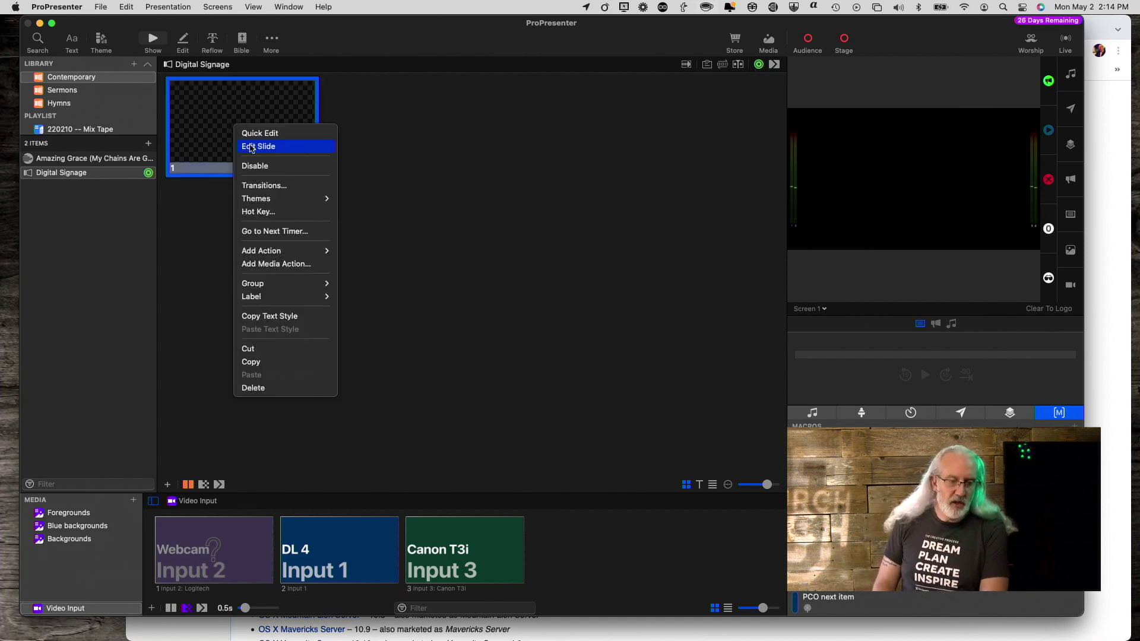
Step: Open slide 1 in the slide editor and begin adding a Media object
click(251, 146)
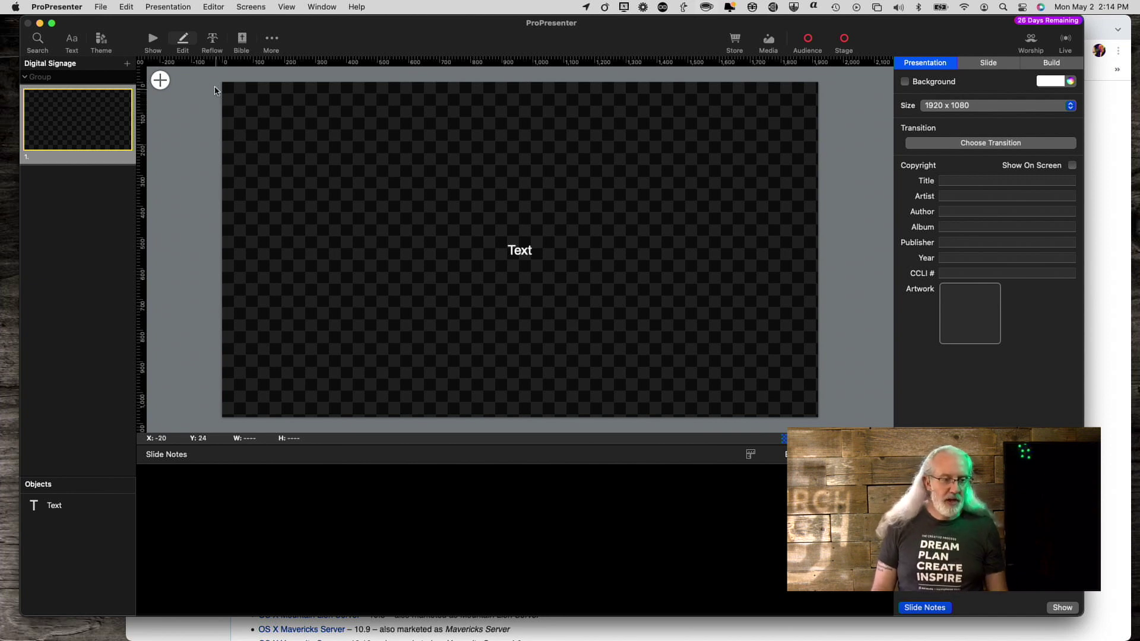
click(165, 82)
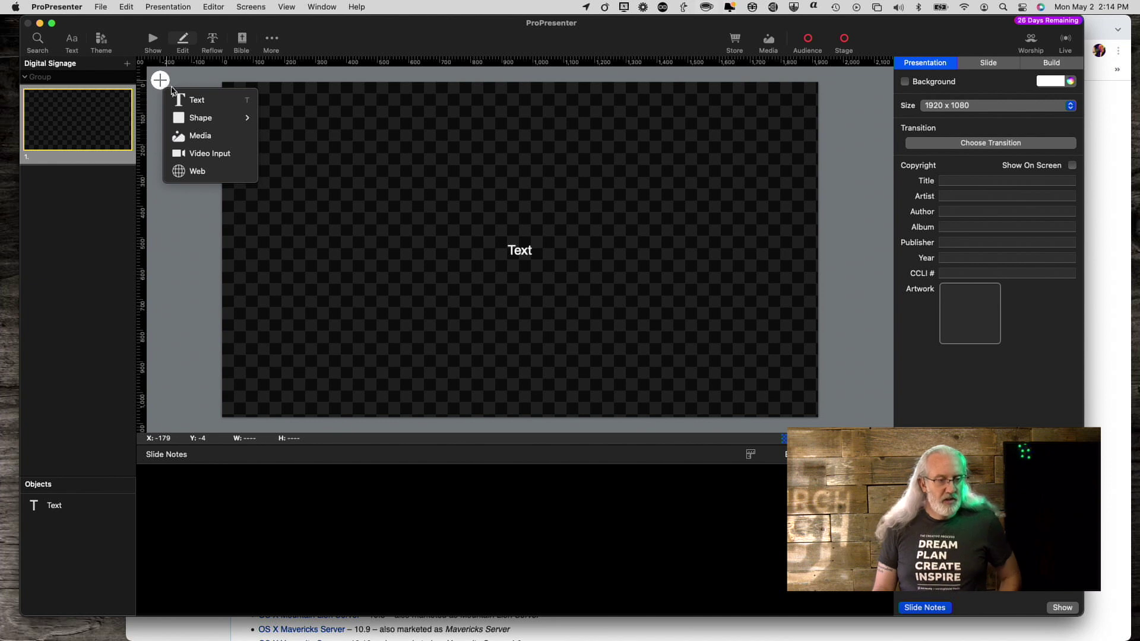
mouse_move(183, 123)
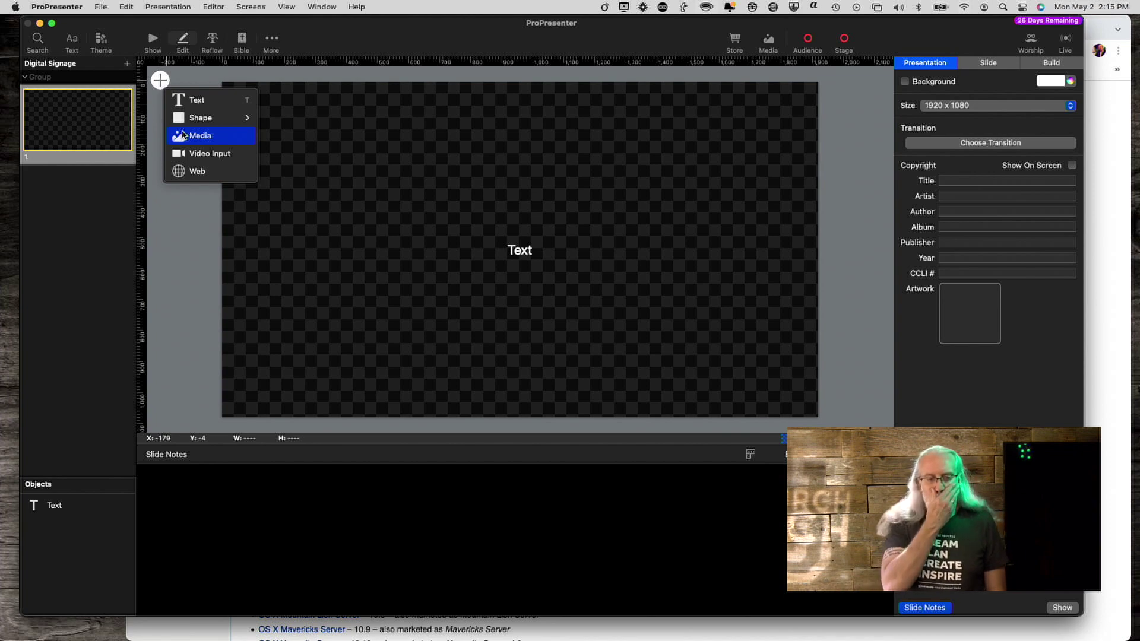
click(183, 135)
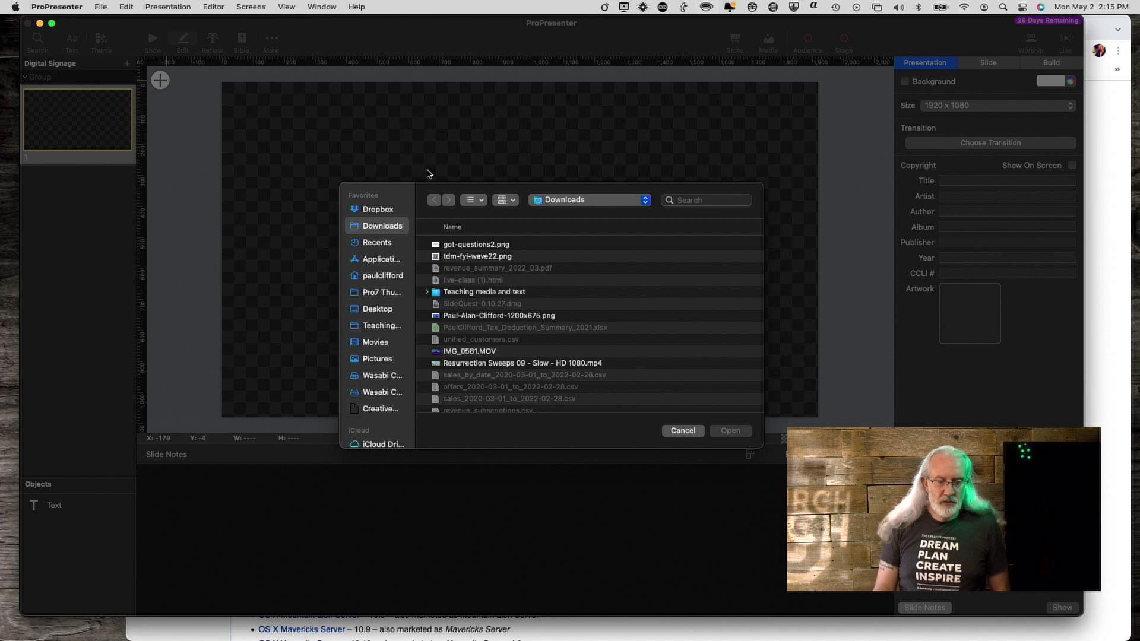
Step: Import Palm Sunday Art Alive-Title.jpg from Teaching media and text as a new version
click(380, 334)
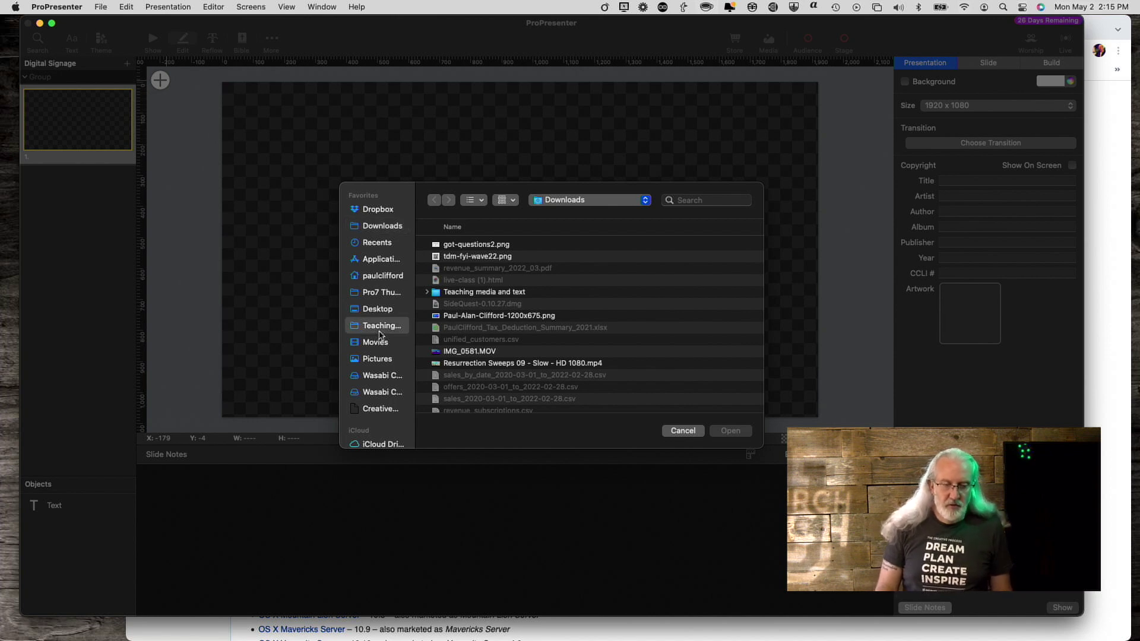
scroll(495, 322, down, 3)
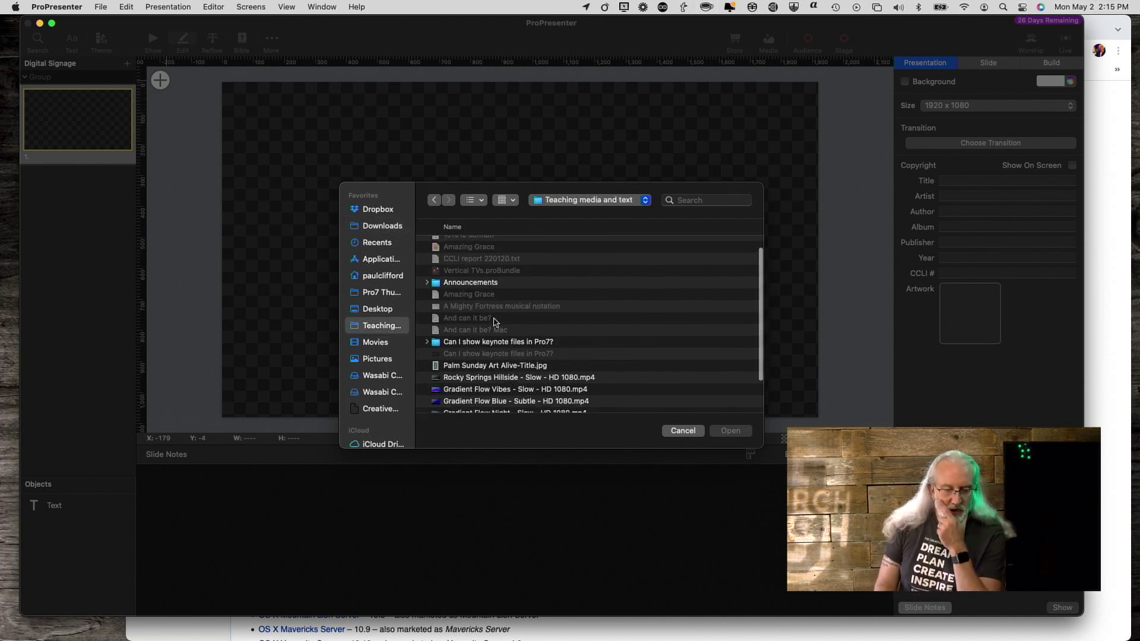
scroll(494, 322, down, 5)
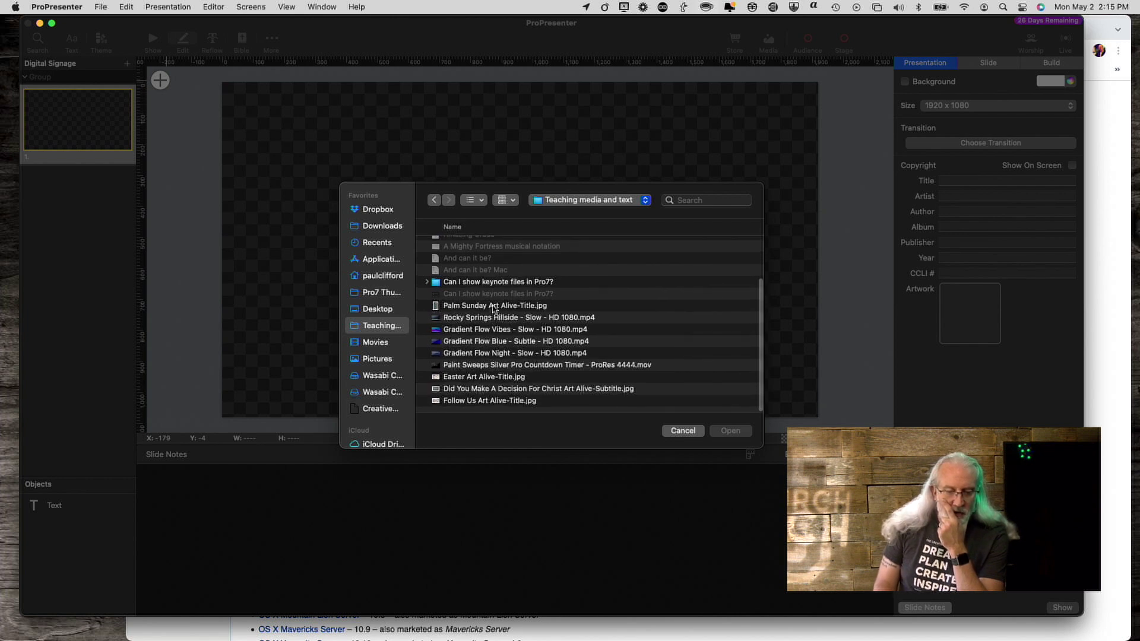
click(493, 306)
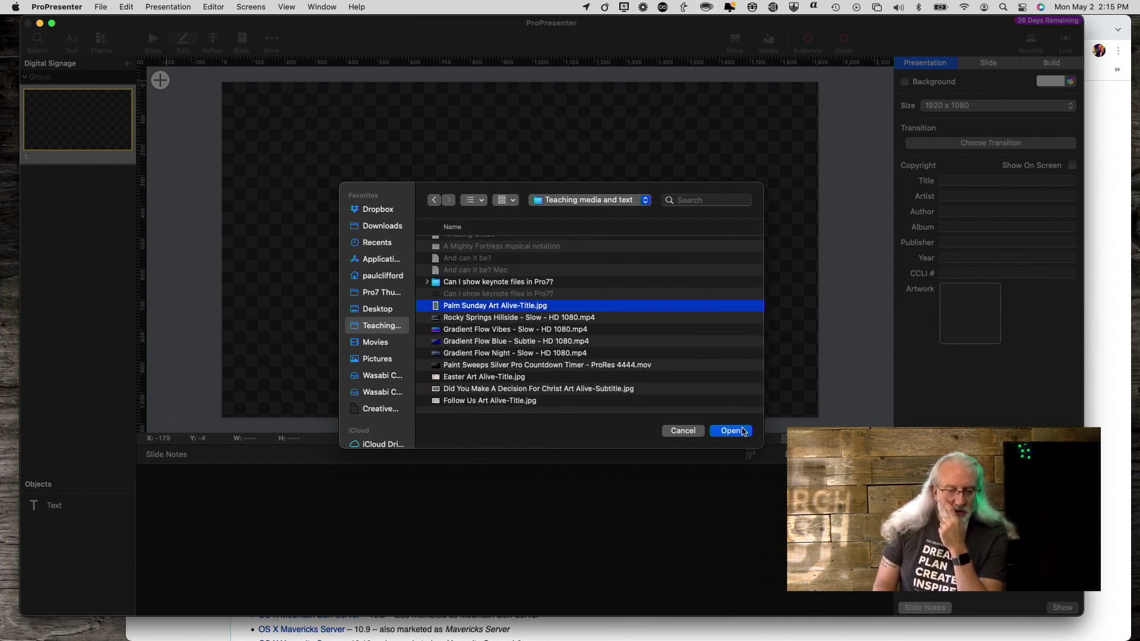
click(743, 432)
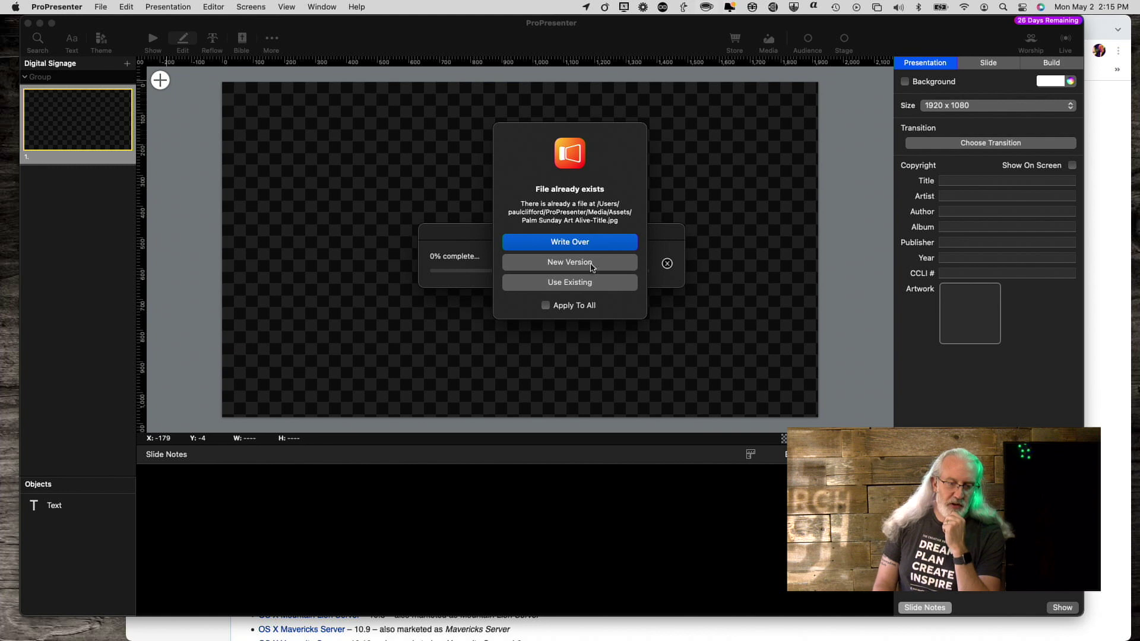
click(591, 264)
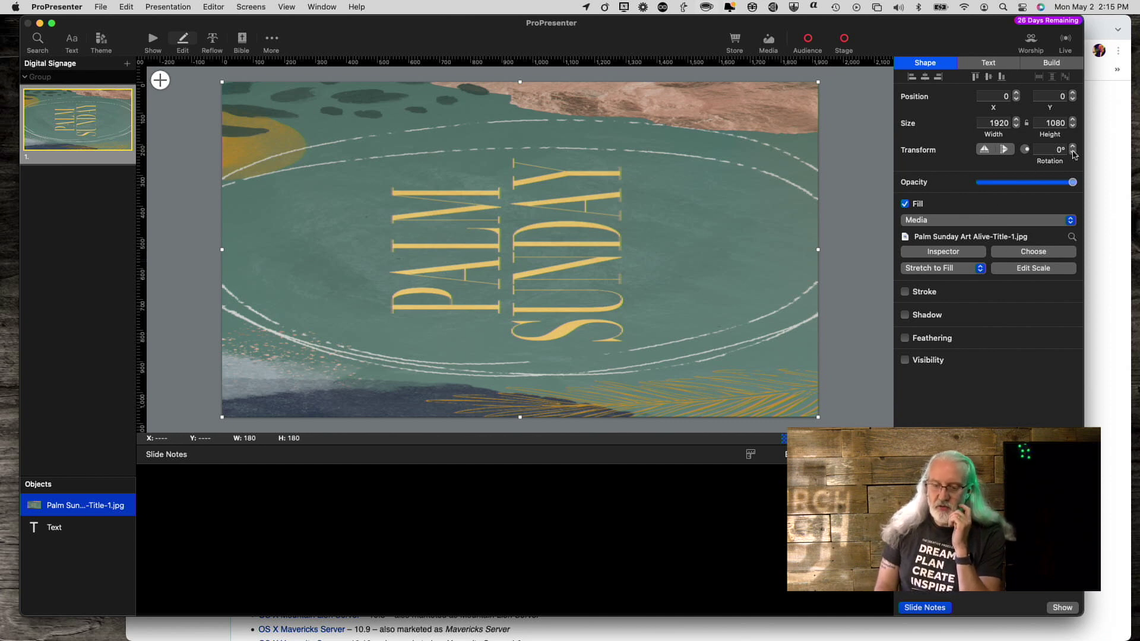
Step: Set the Palm Sunday image rotation to 270° so its title reads upright
click(1073, 153)
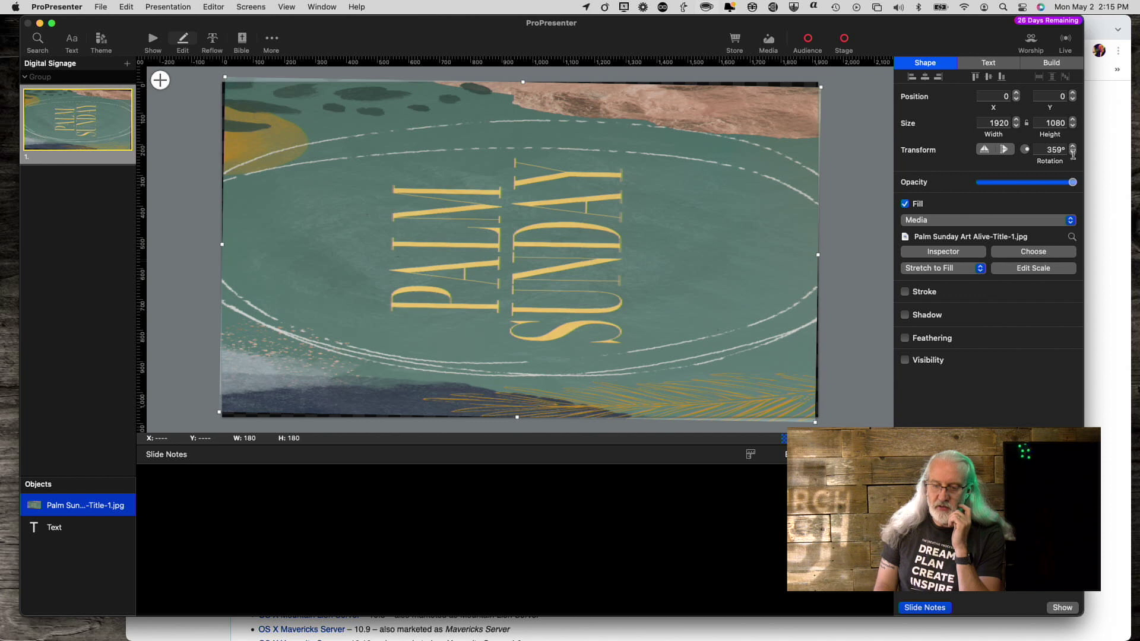
click(1049, 149)
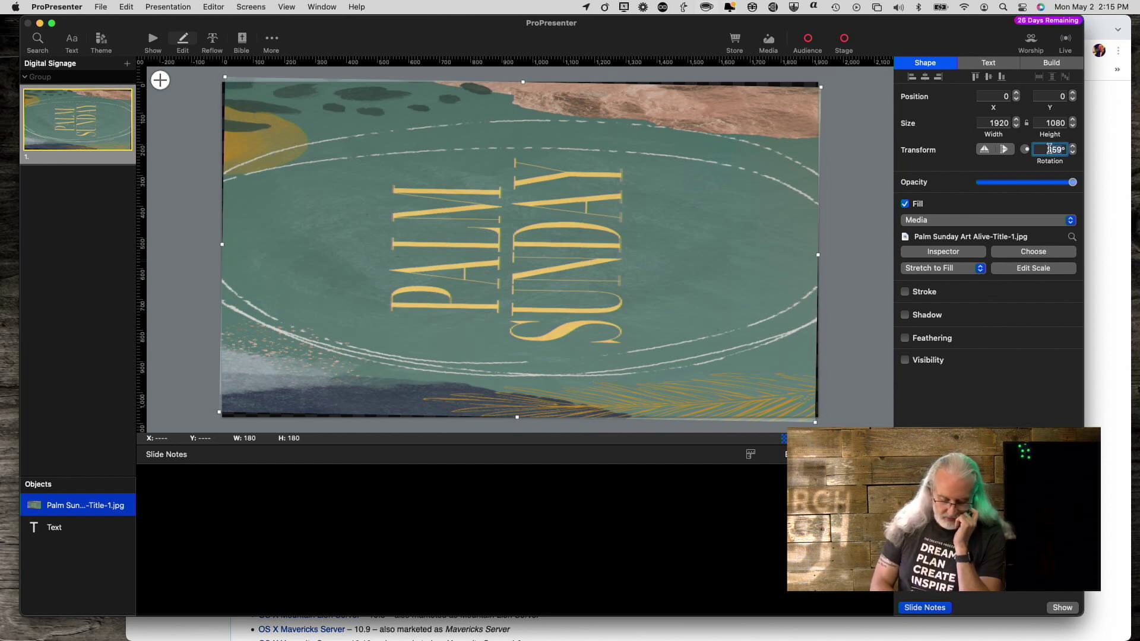
text(90)
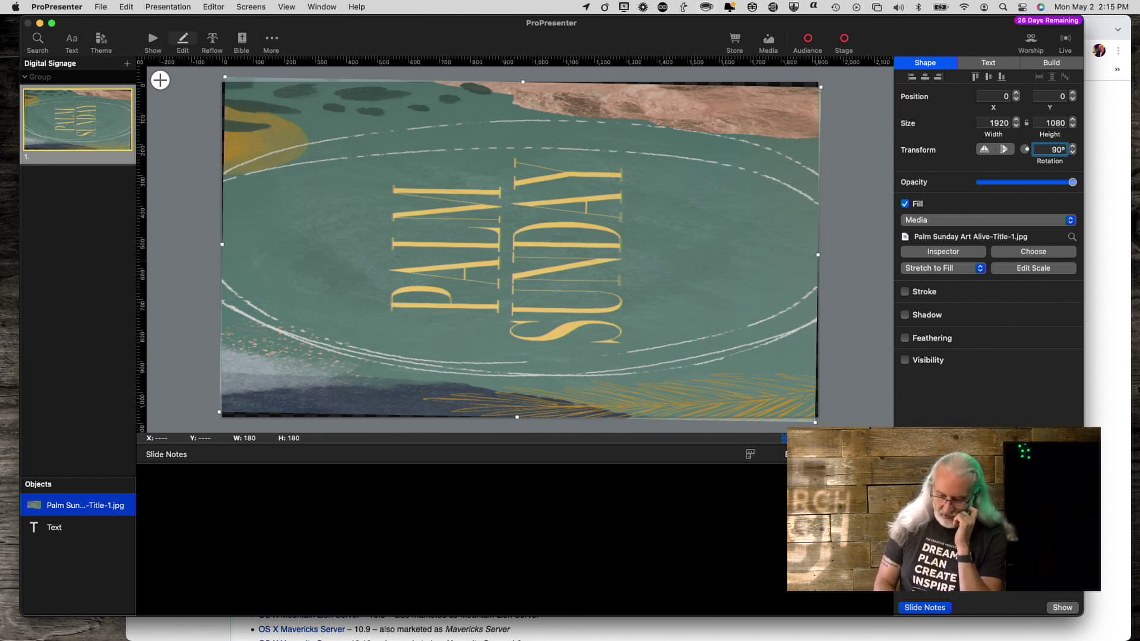
key(Return)
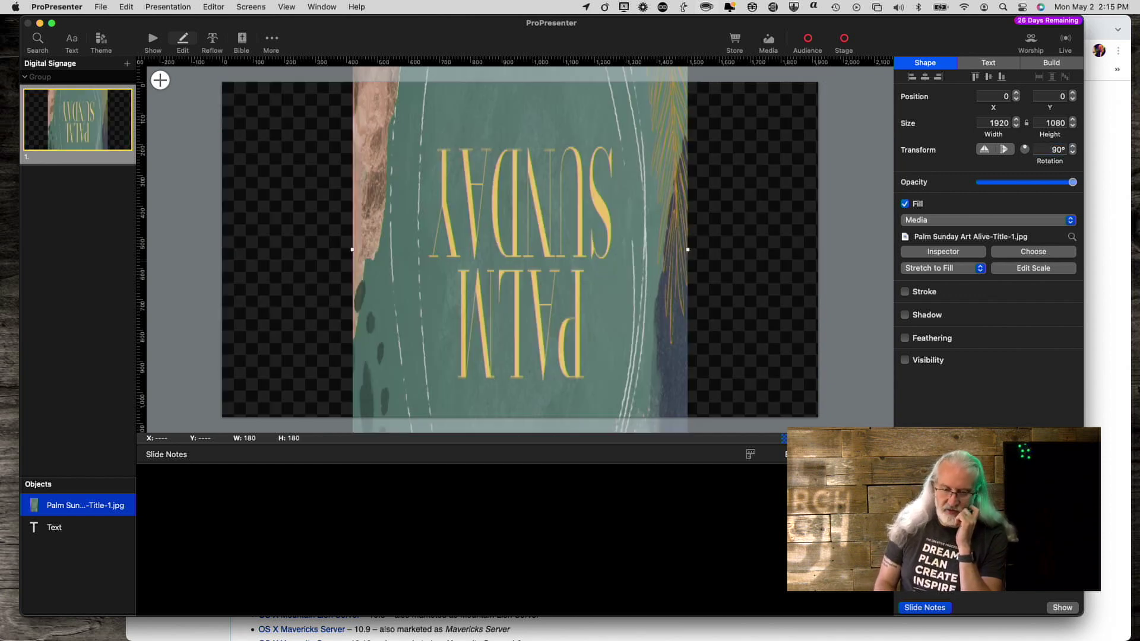
click(1056, 149)
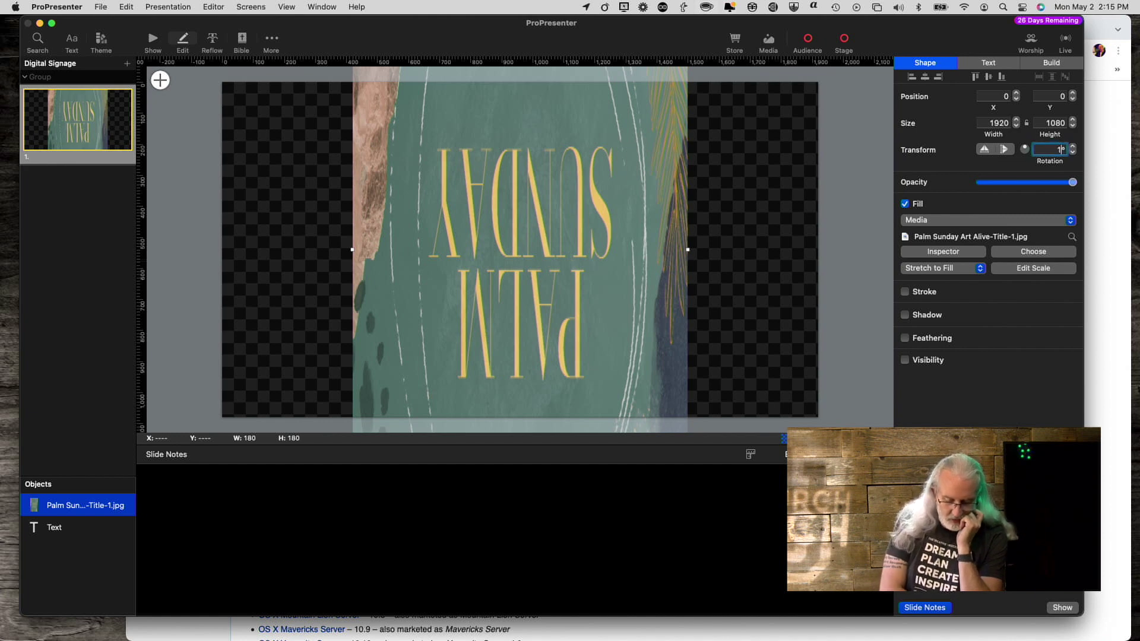
key(Return)
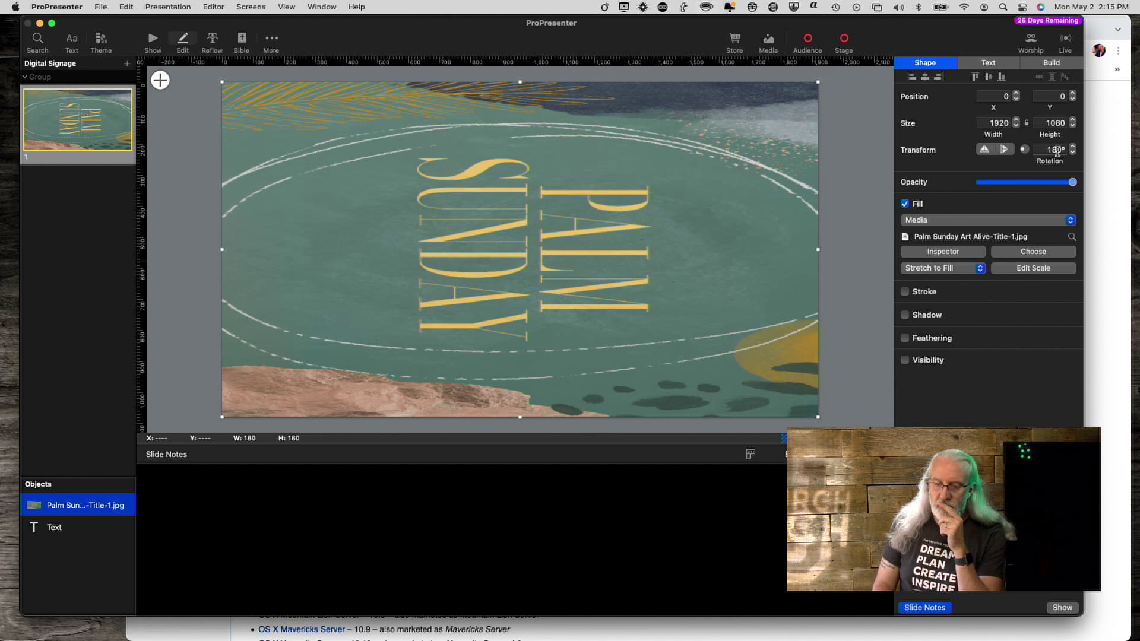
click(1057, 152)
text(2)
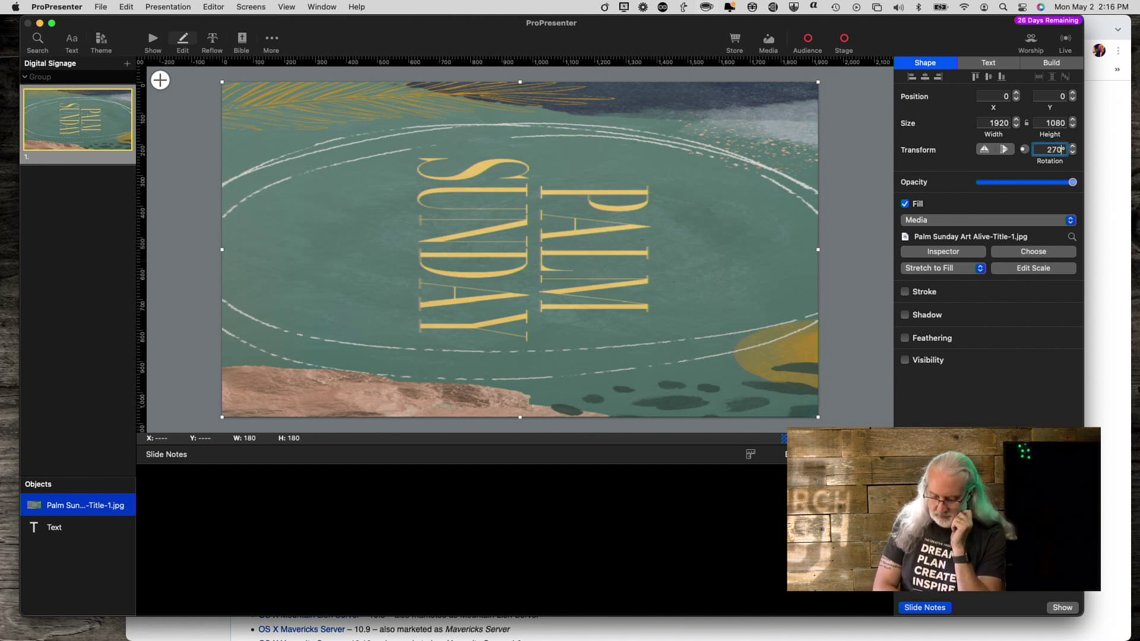
text(70)
key(Return)
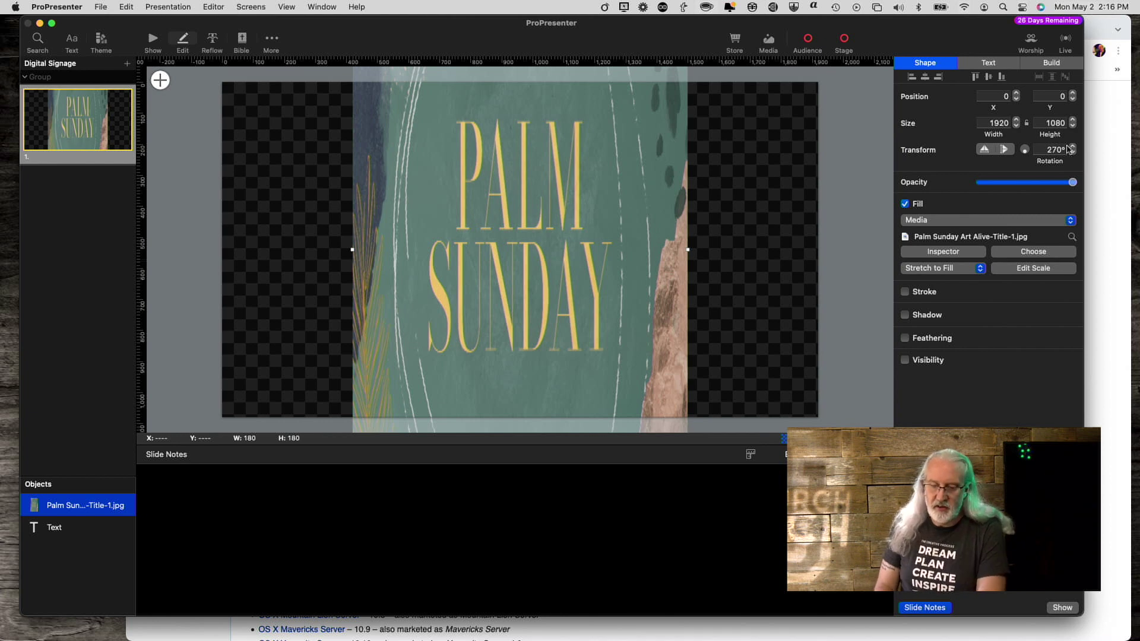
click(981, 271)
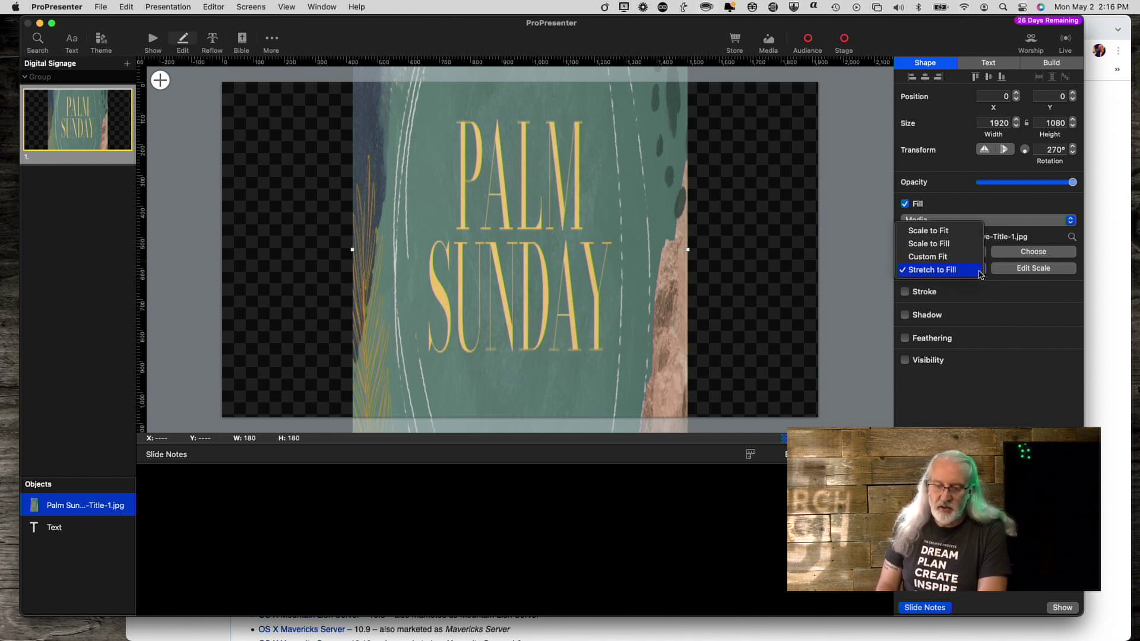
Step: Scale the image to fit, enlarge it to 1920 × 1415.8 at the top-left corner
click(971, 232)
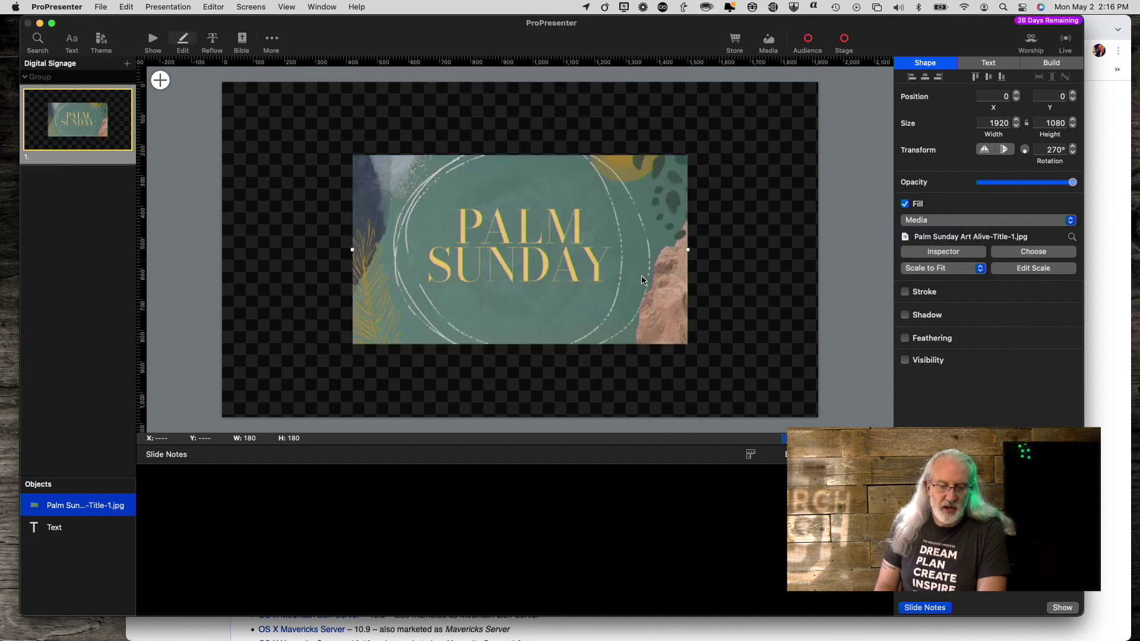
drag(641, 280, 514, 208)
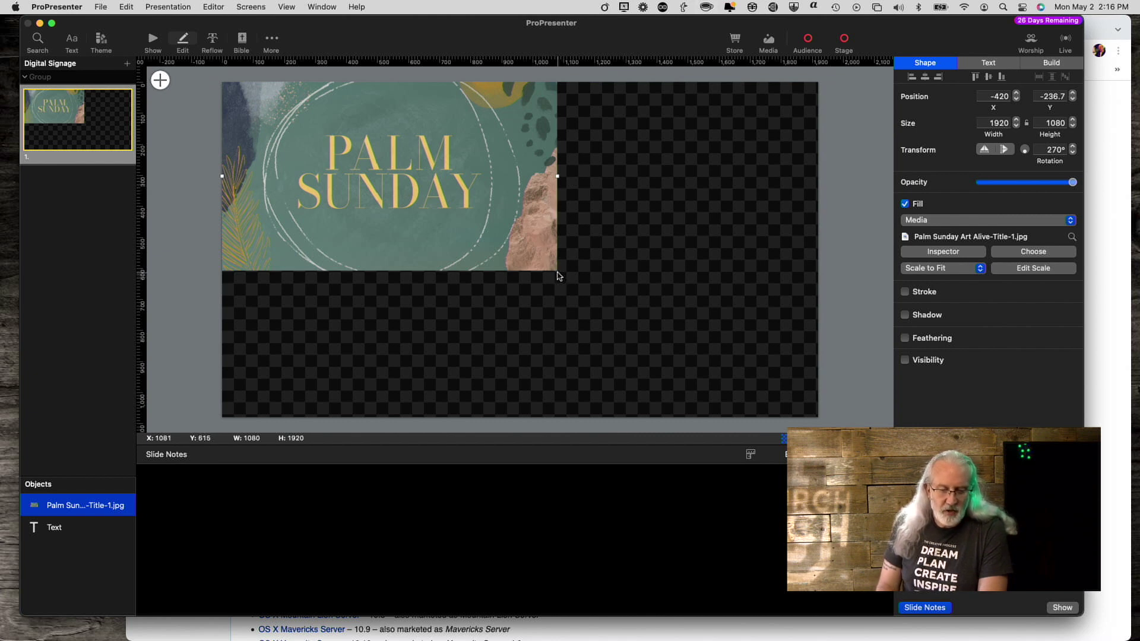
drag(557, 273, 618, 317)
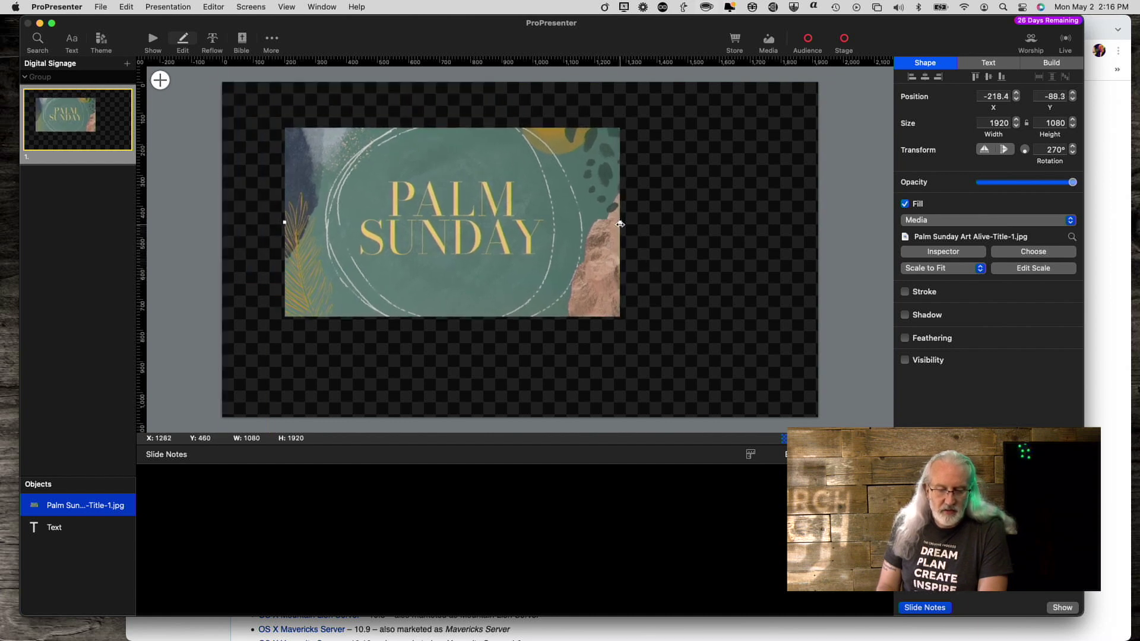
drag(620, 224, 725, 282)
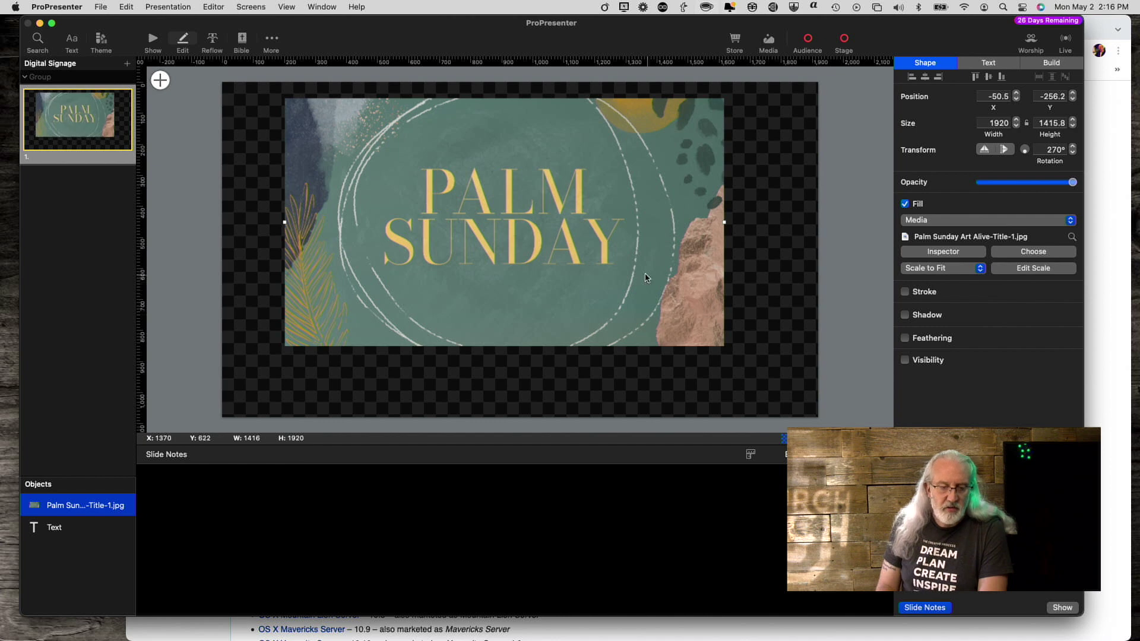
drag(646, 278, 582, 259)
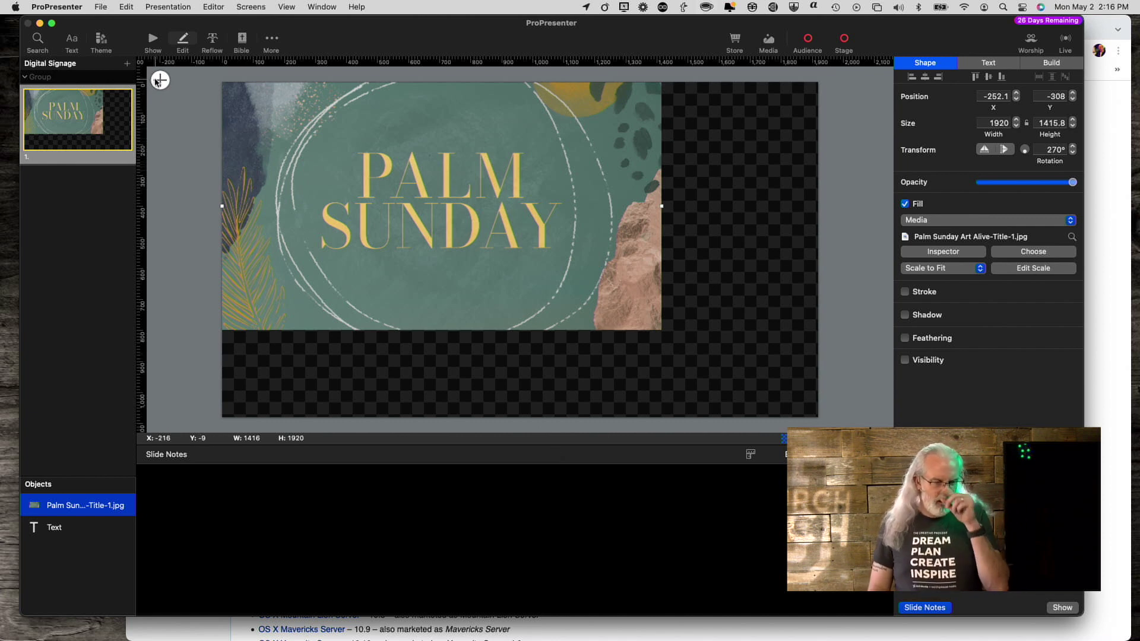
click(158, 81)
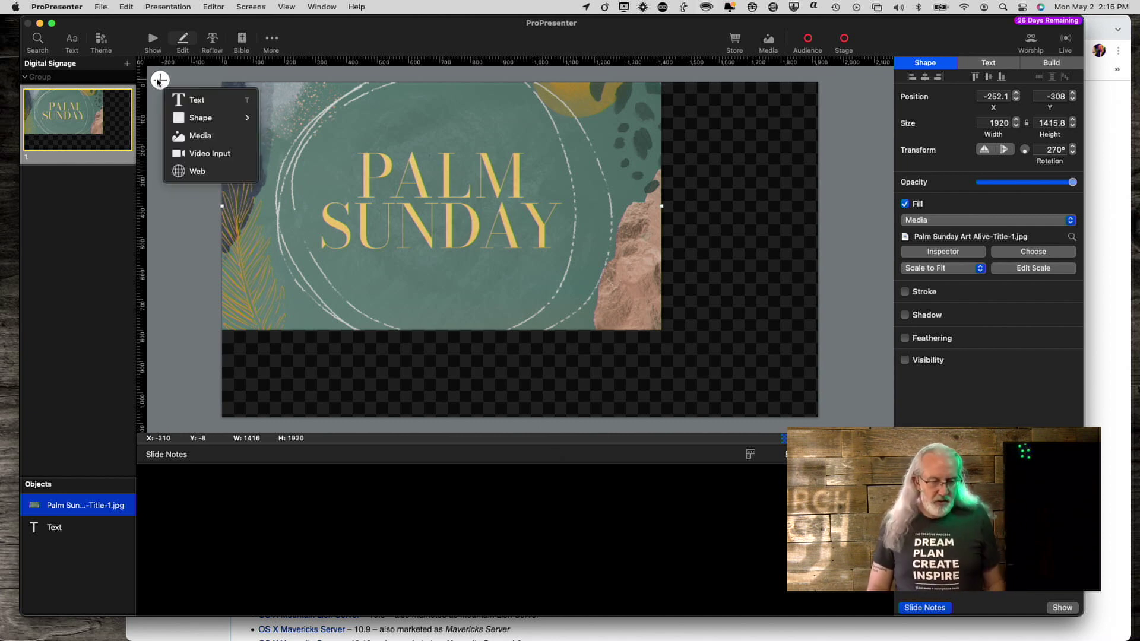
Step: Search for 'tdm logo' and import large tdm logo.png onto the slide
click(184, 137)
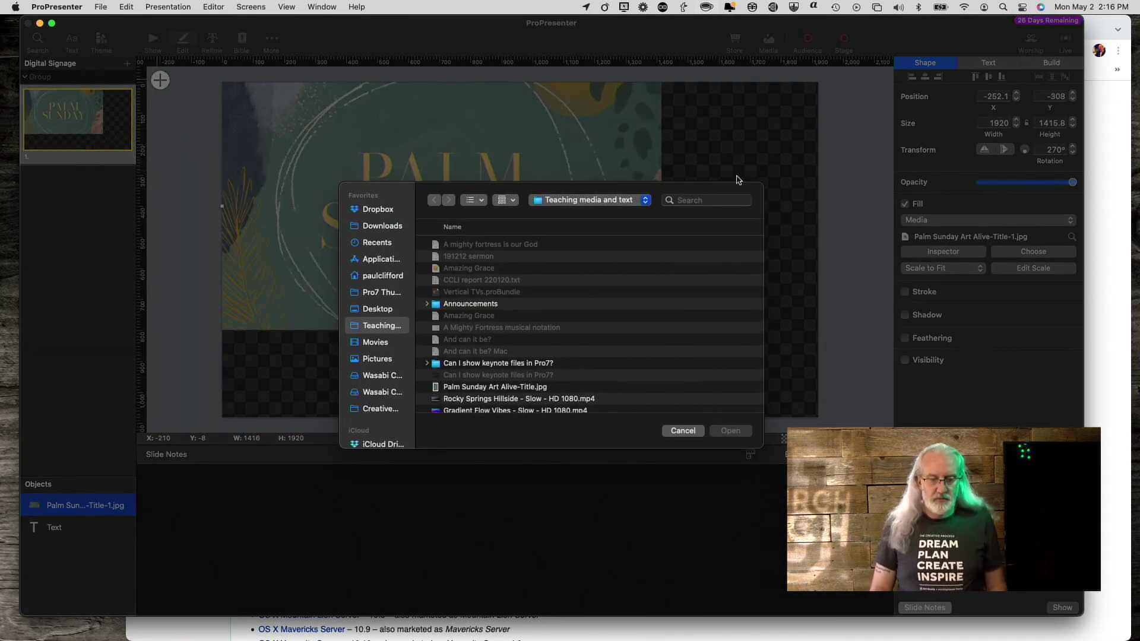
click(719, 199)
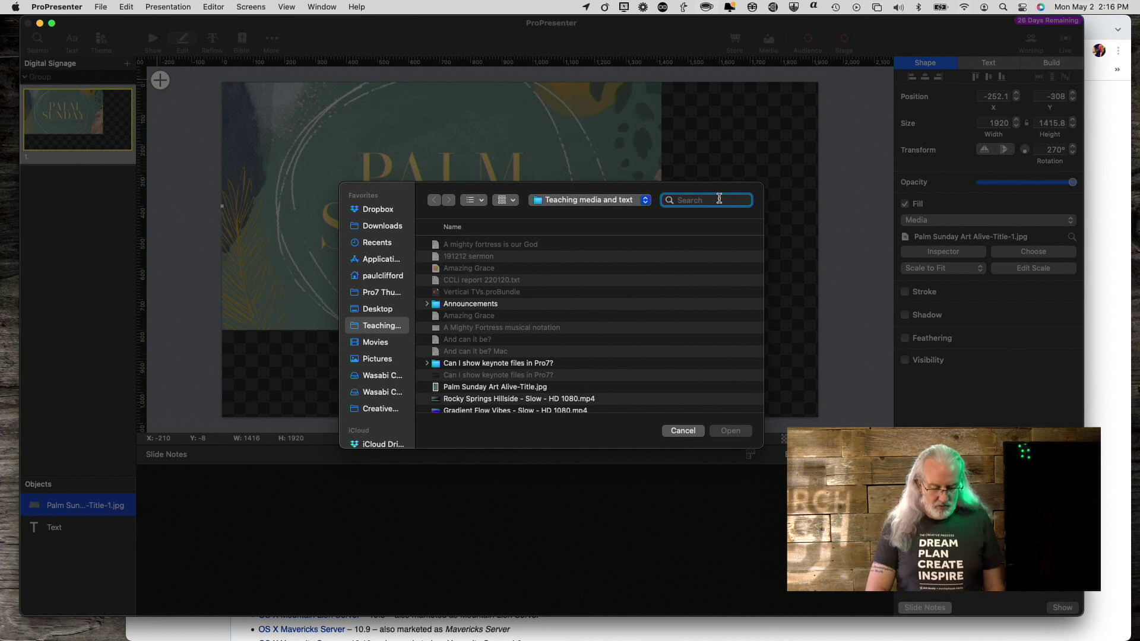
text(tdm)
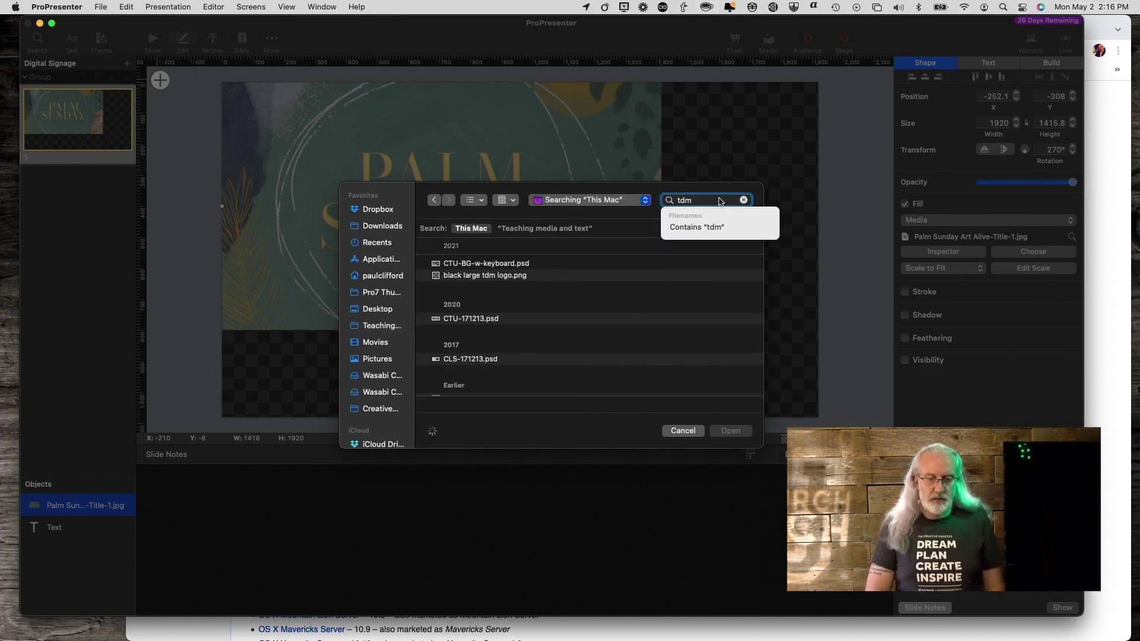
text( log)
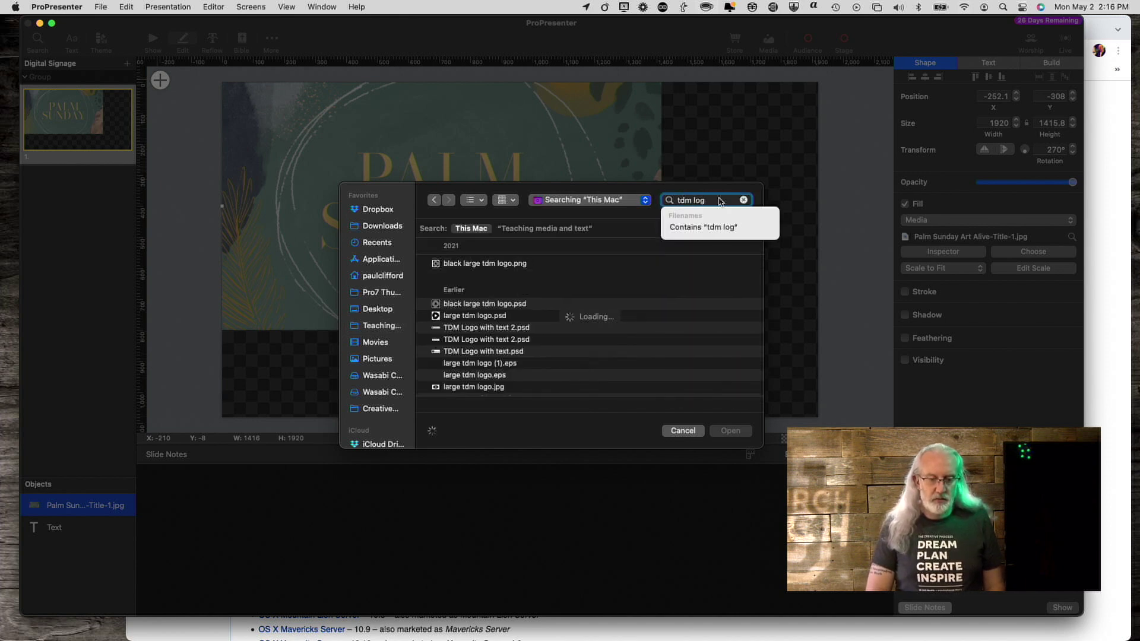
text(o)
key(Down)
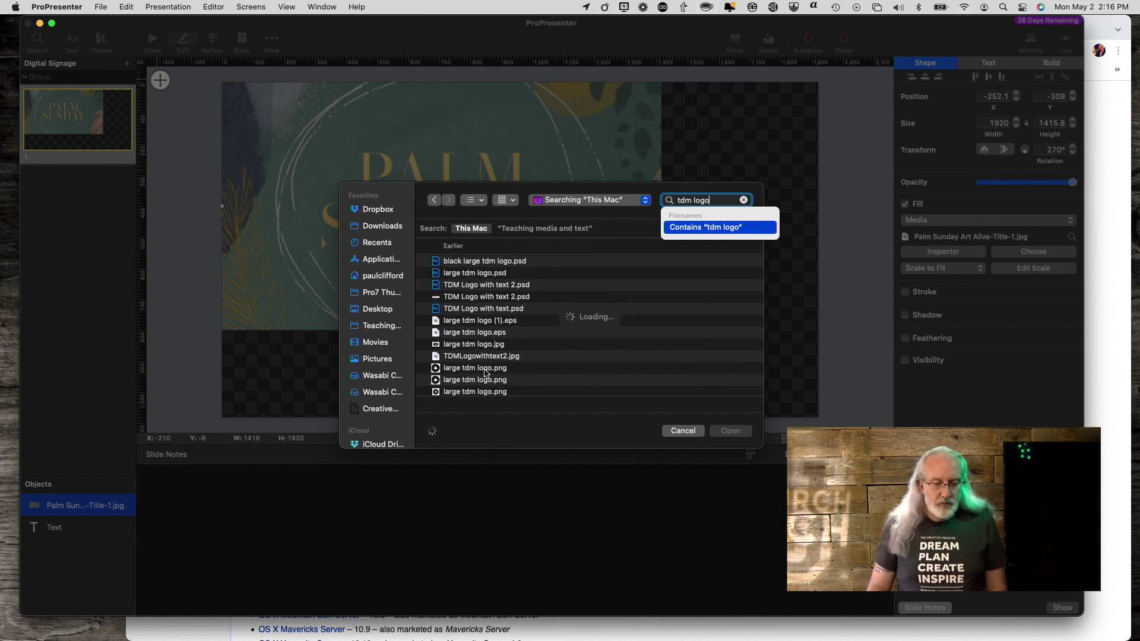
click(485, 370)
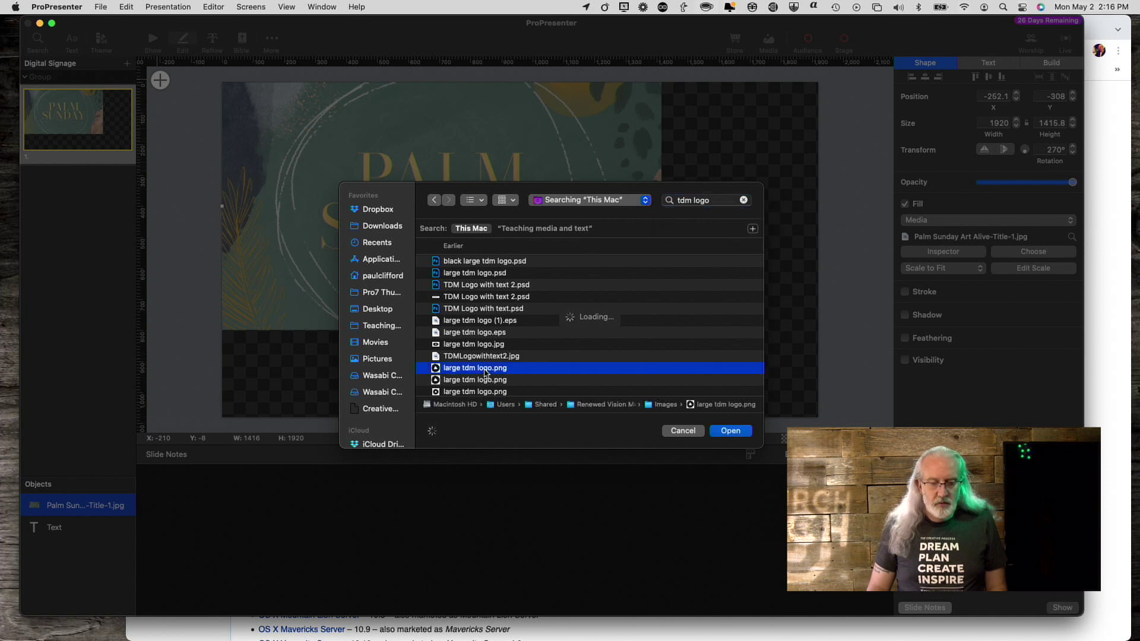
key(space)
key(space)
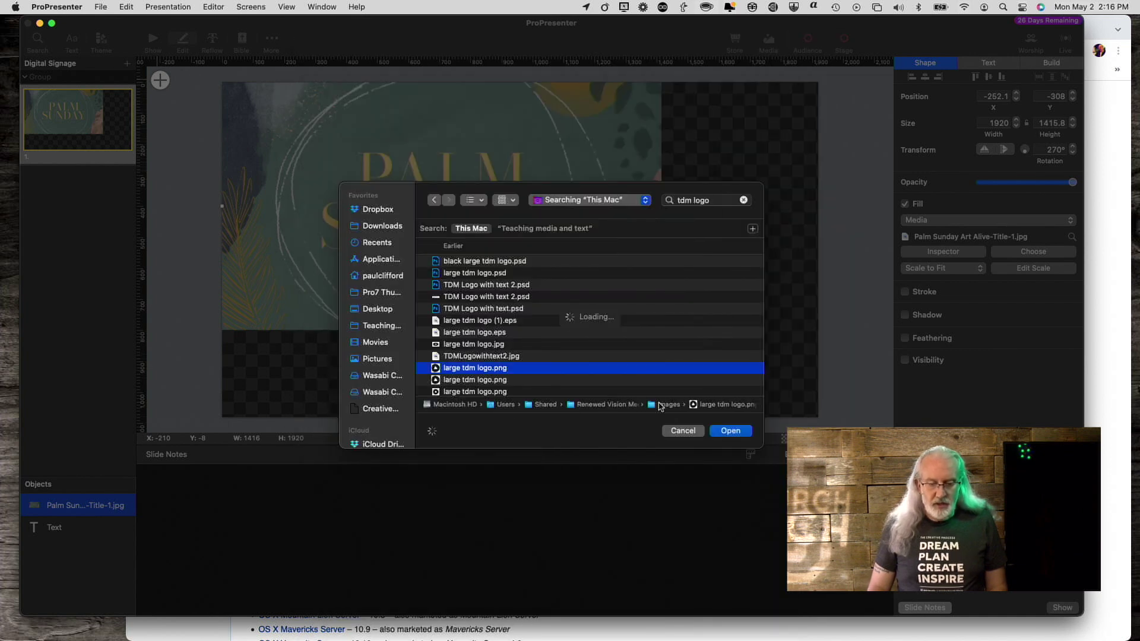
click(740, 434)
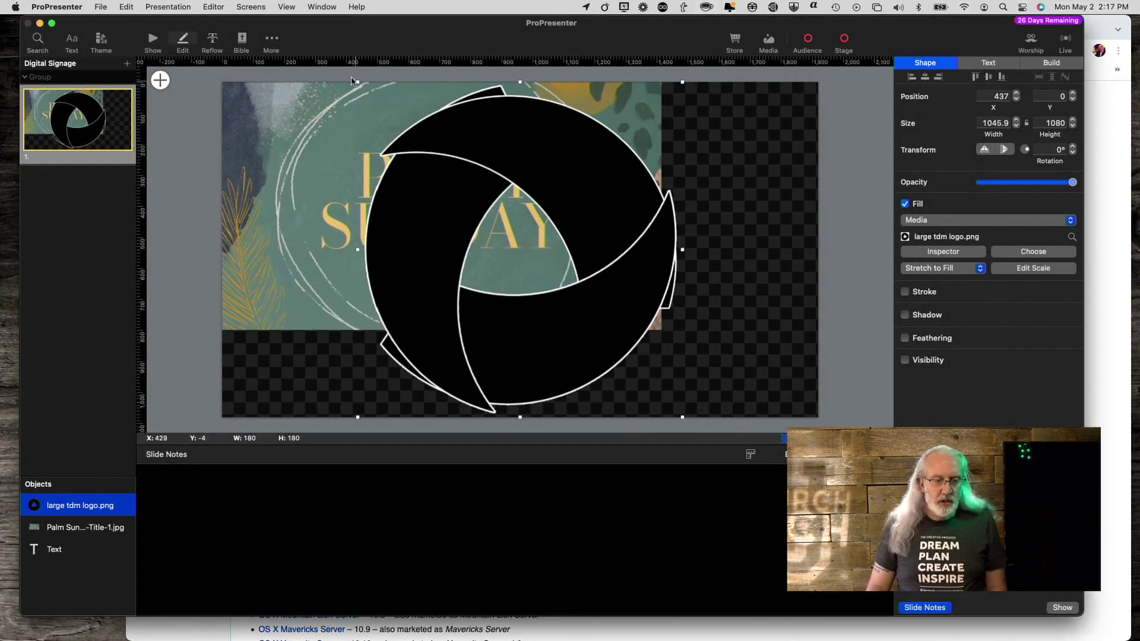
Step: Shrink the logo to about 315.7 × 326 and place it bottom-right
drag(357, 82, 500, 221)
drag(584, 285, 712, 284)
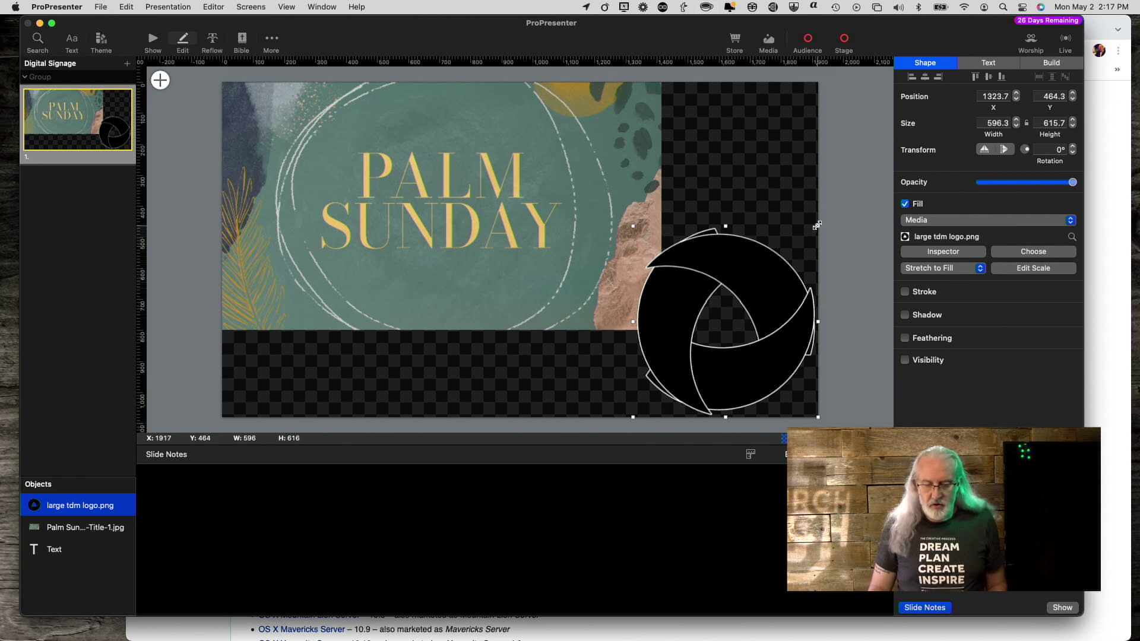
drag(818, 225, 729, 307)
drag(690, 364, 754, 364)
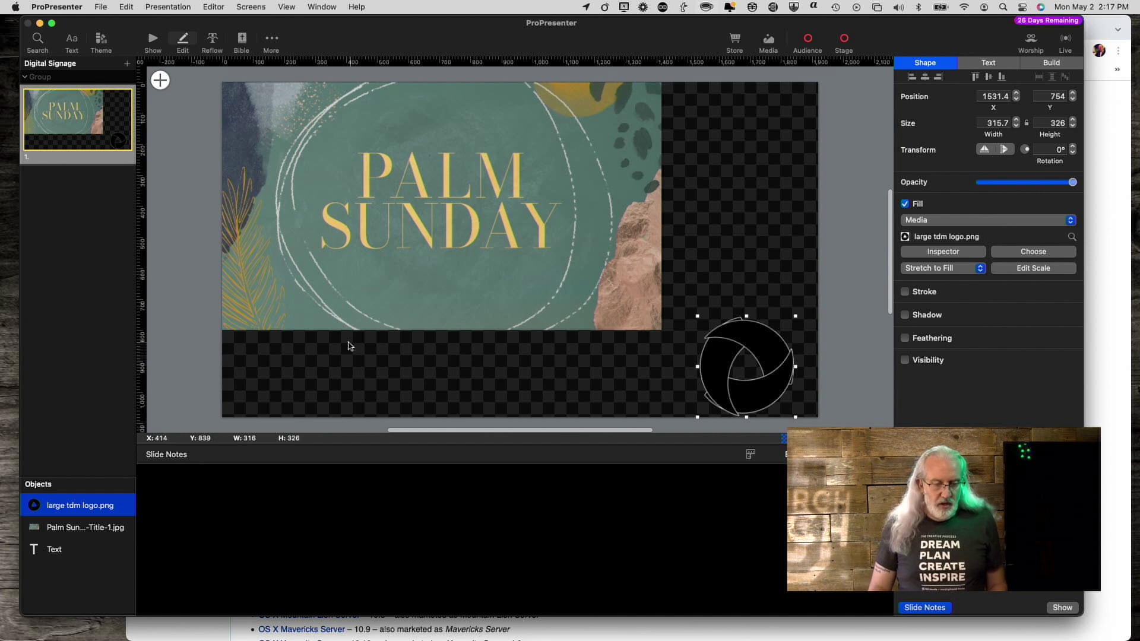
Step: Add a rectangle, then undo the accidental image move and remove the rectangle
click(160, 80)
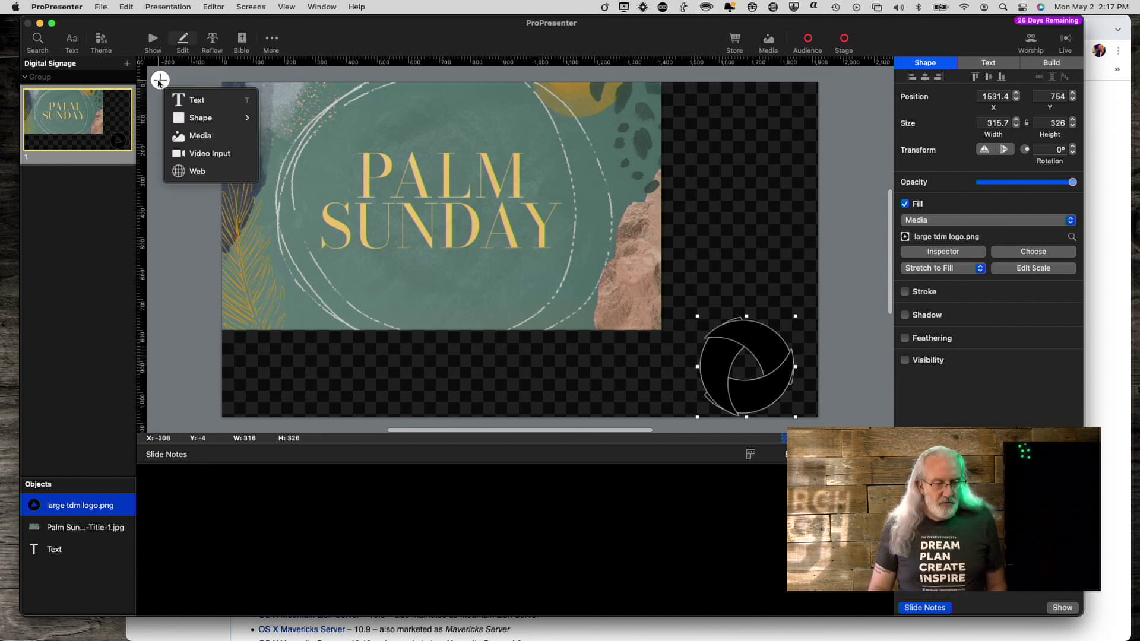
mouse_move(172, 116)
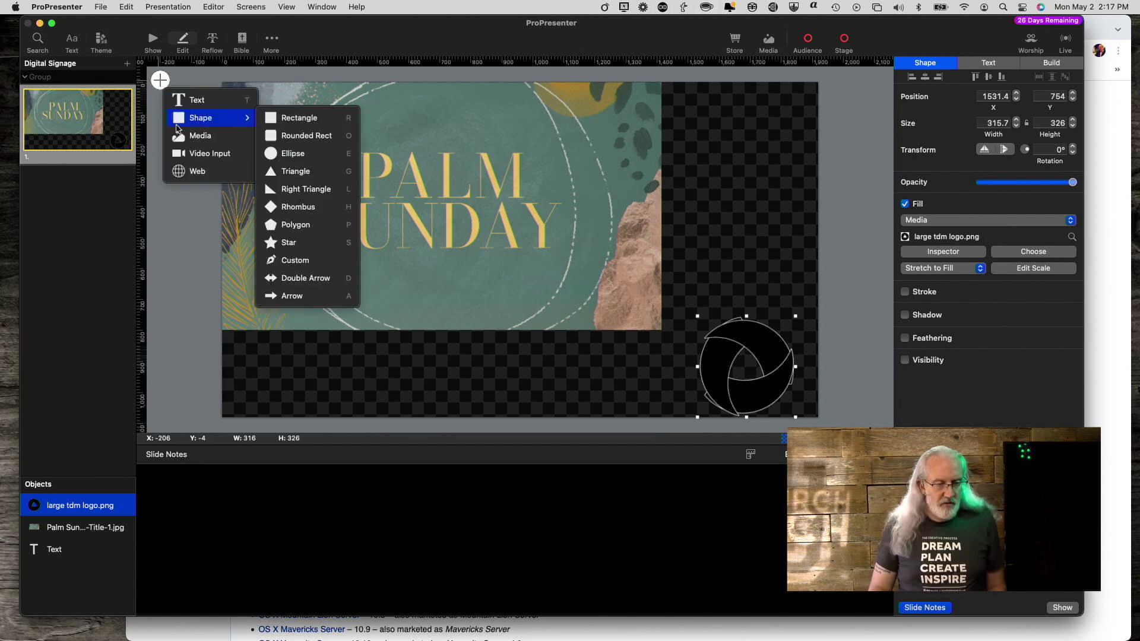
click(287, 119)
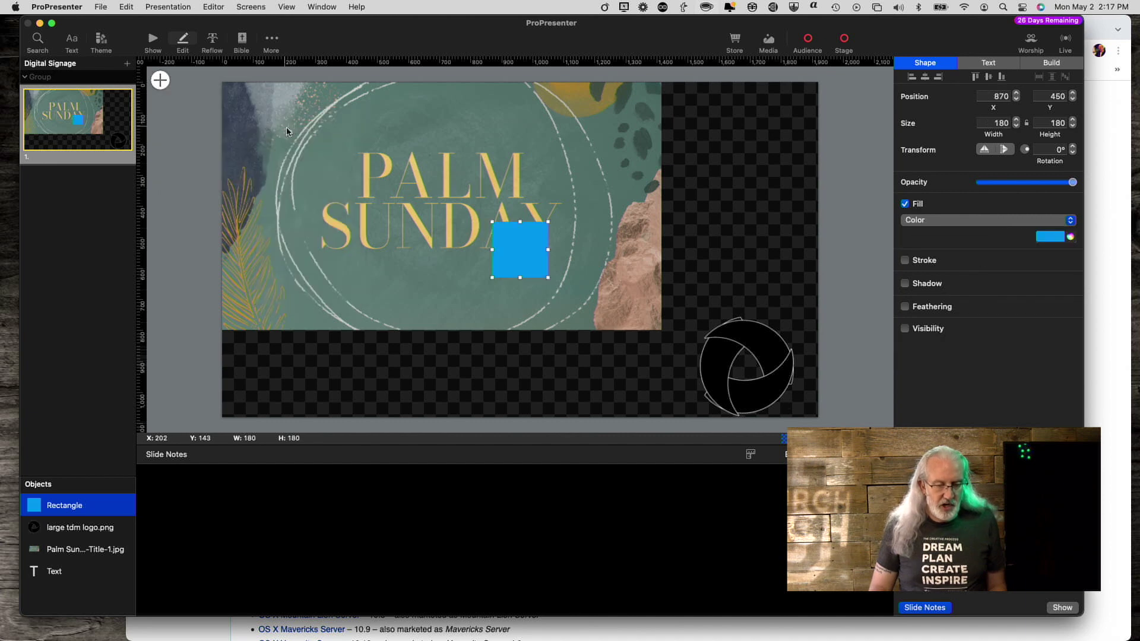
drag(522, 263, 364, 416)
click(283, 393)
key(super+z)
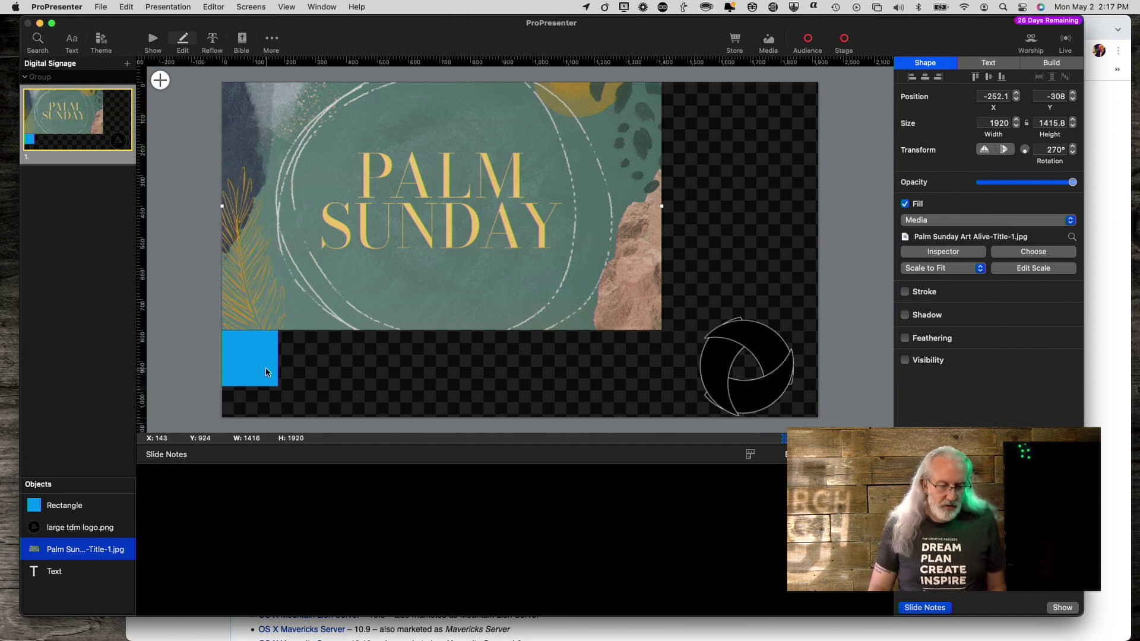
key(super+z)
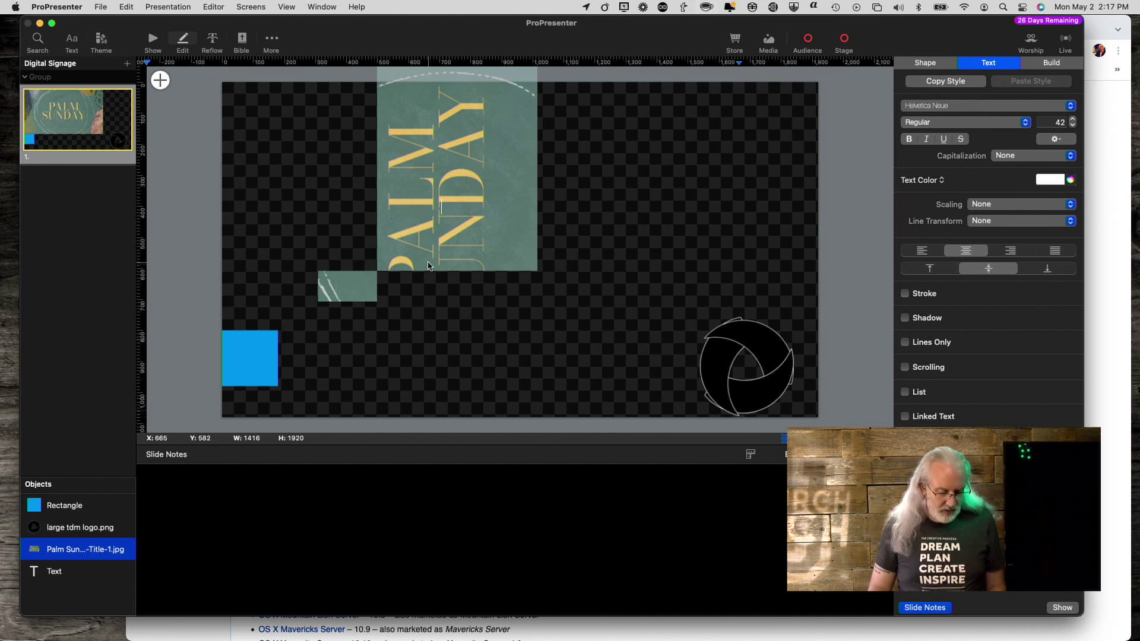
key(super+z)
key(super+z)
key(super+z)
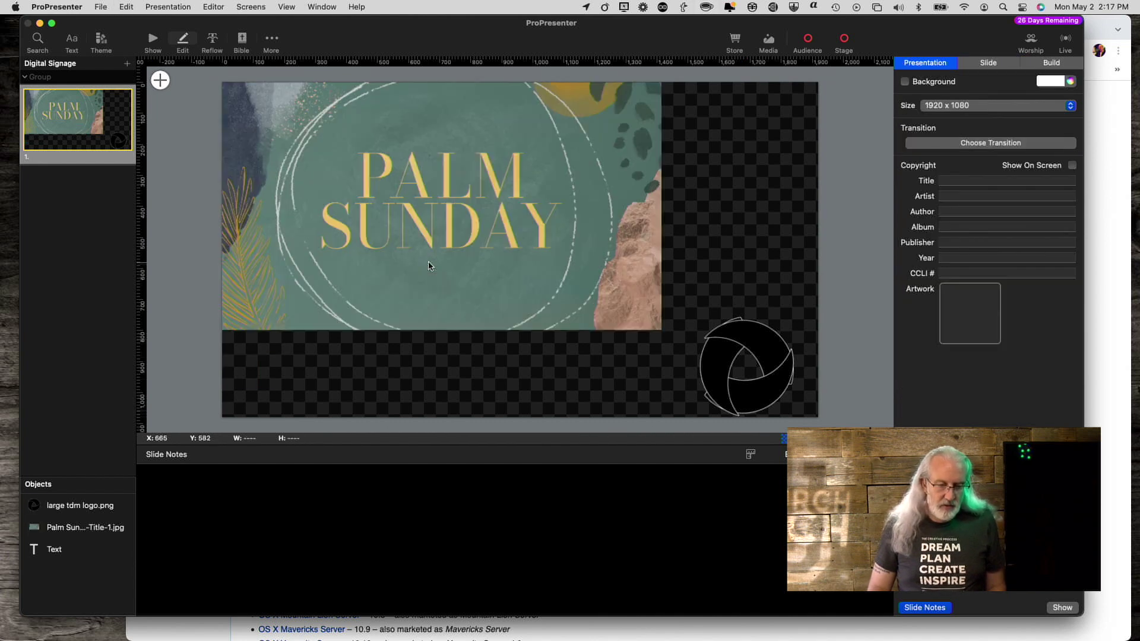
Step: Add a new blue rectangle sized 433.4 × 280 at position 0, 800
click(159, 80)
mouse_move(179, 121)
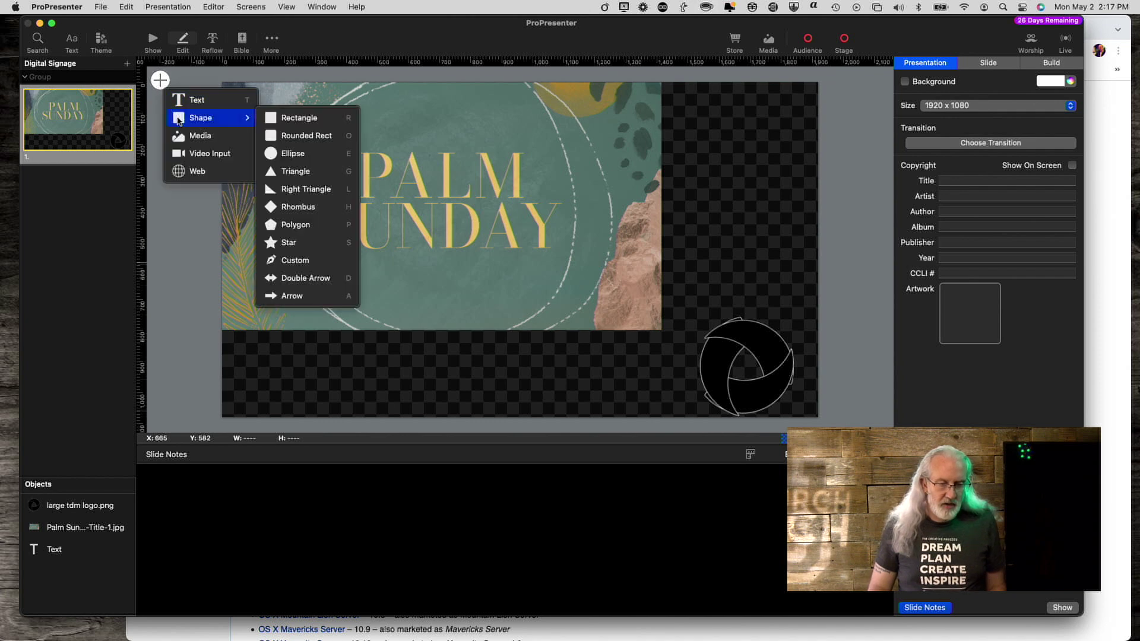
click(293, 118)
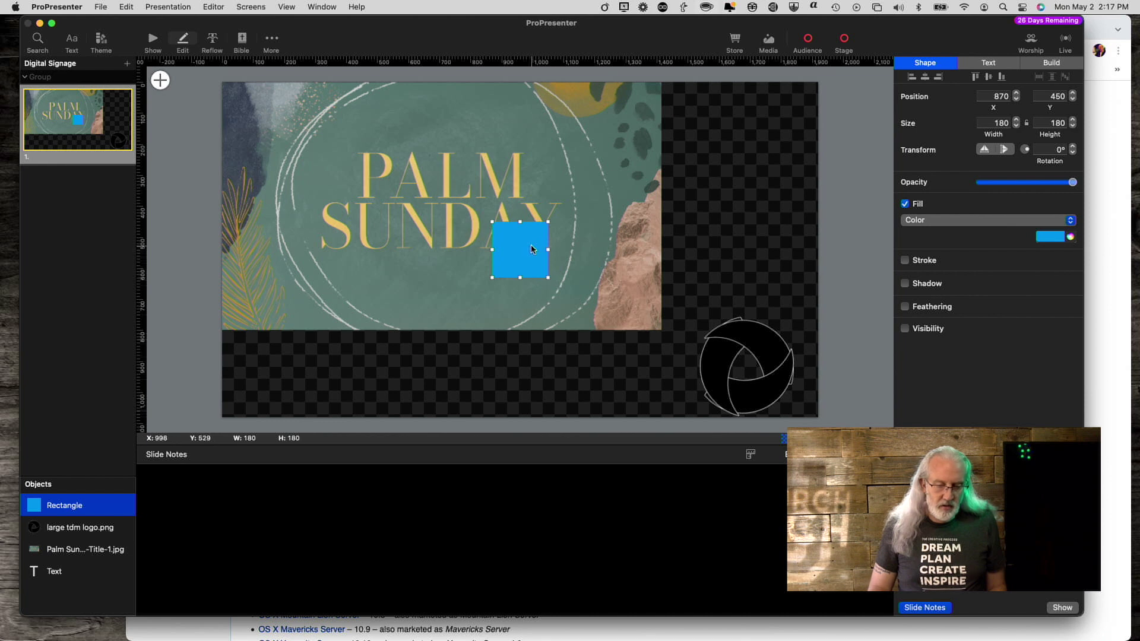
drag(517, 252, 265, 381)
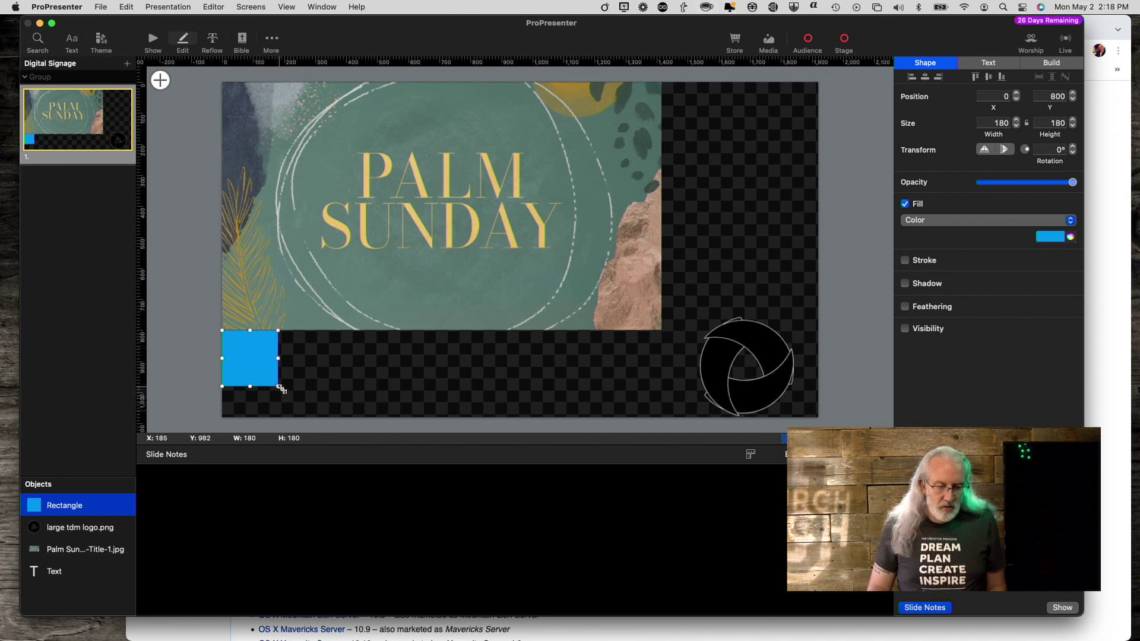
drag(278, 387, 357, 417)
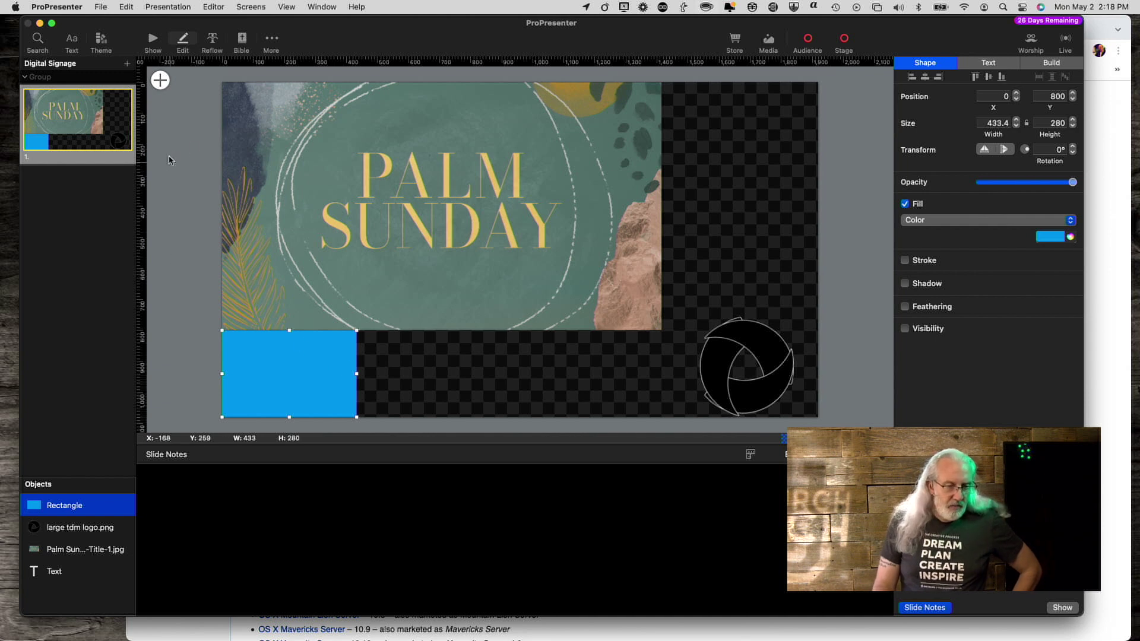
Step: Add a text box and type 'Today's date goes here'
click(160, 83)
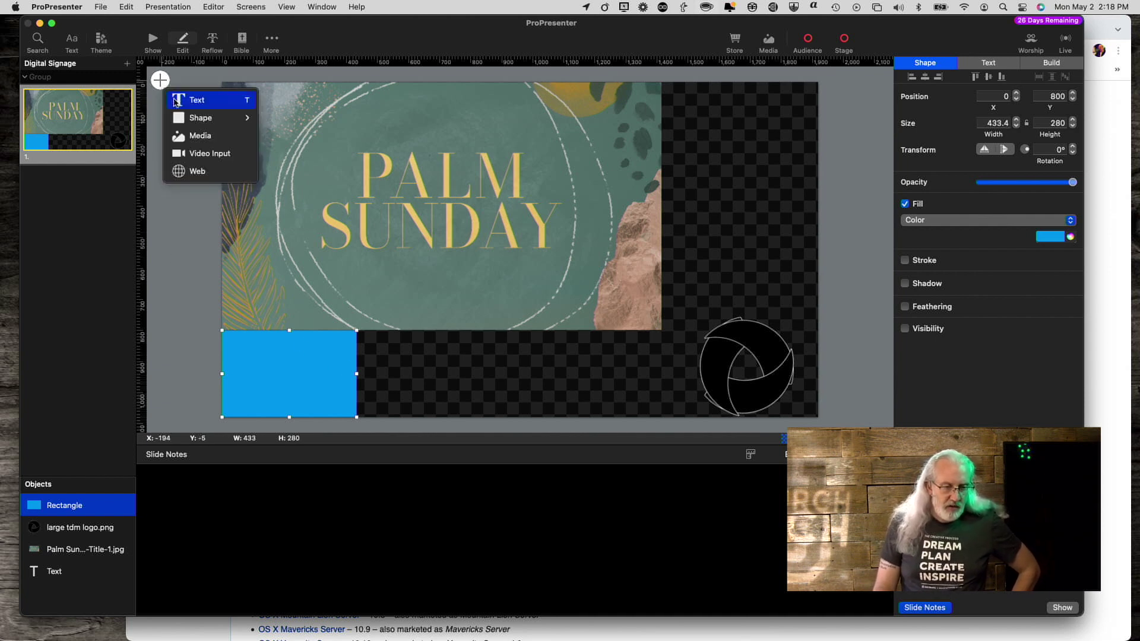
click(176, 101)
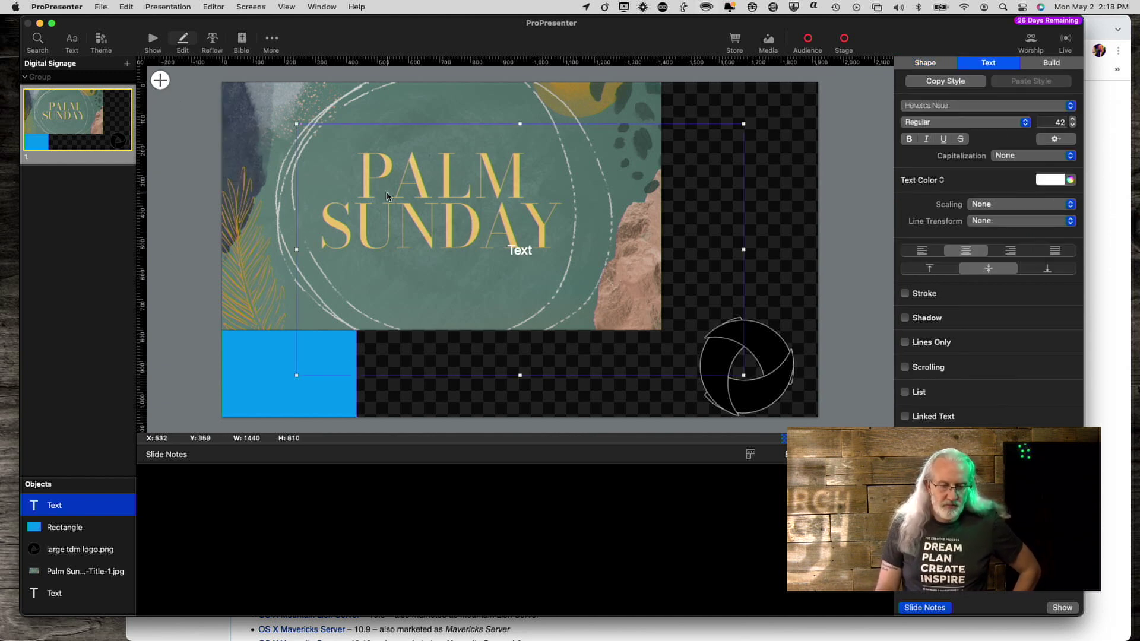
double_click(529, 251)
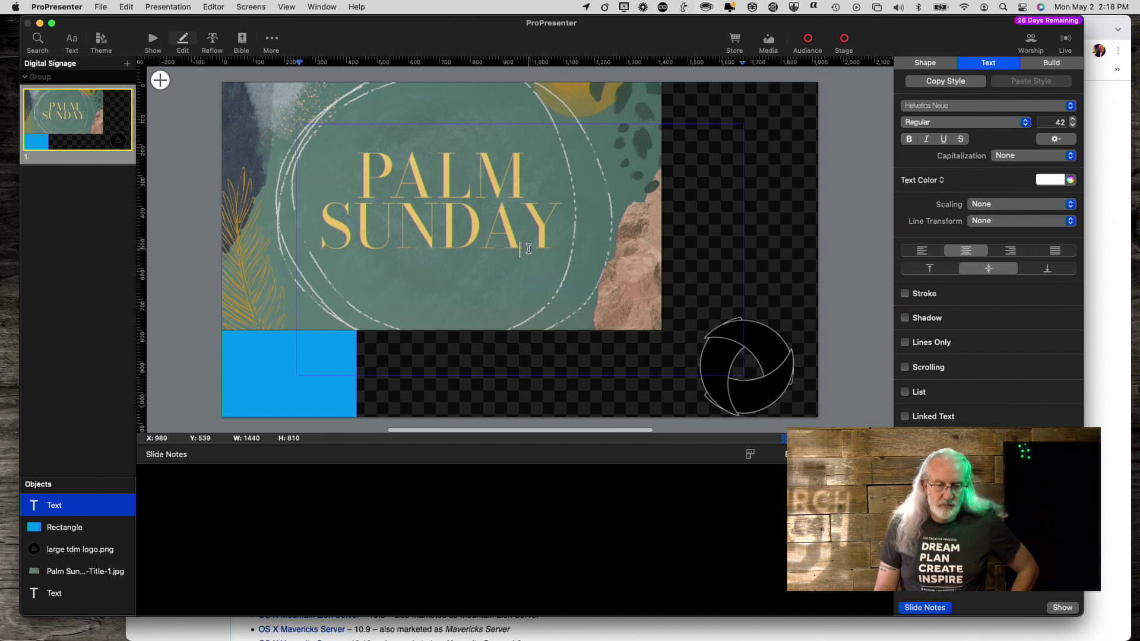
text(T)
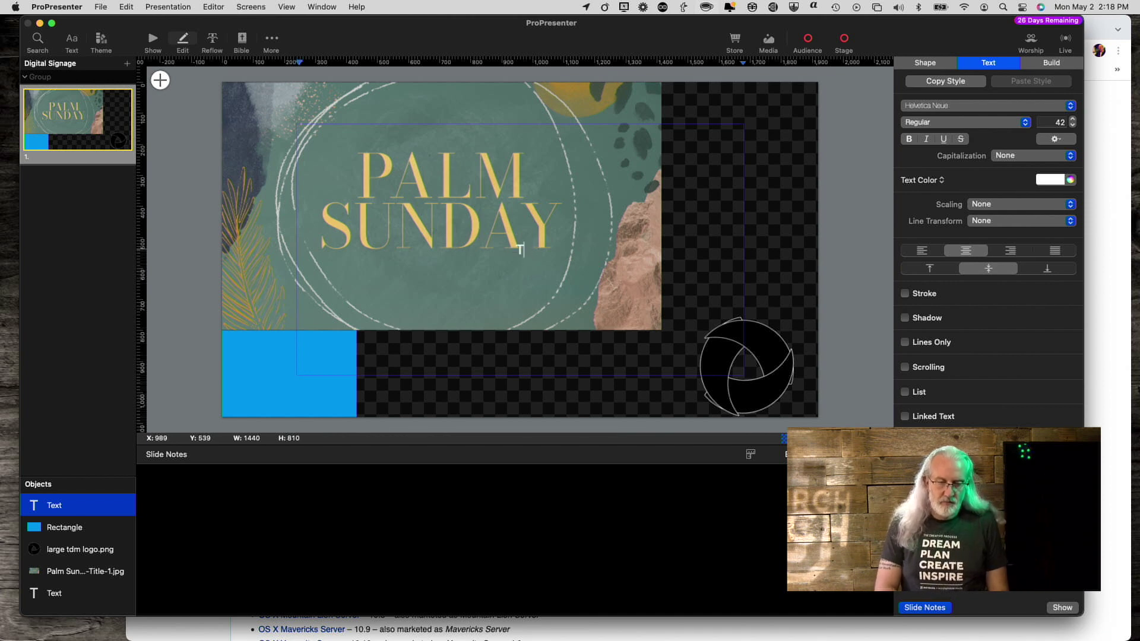
text(oday's)
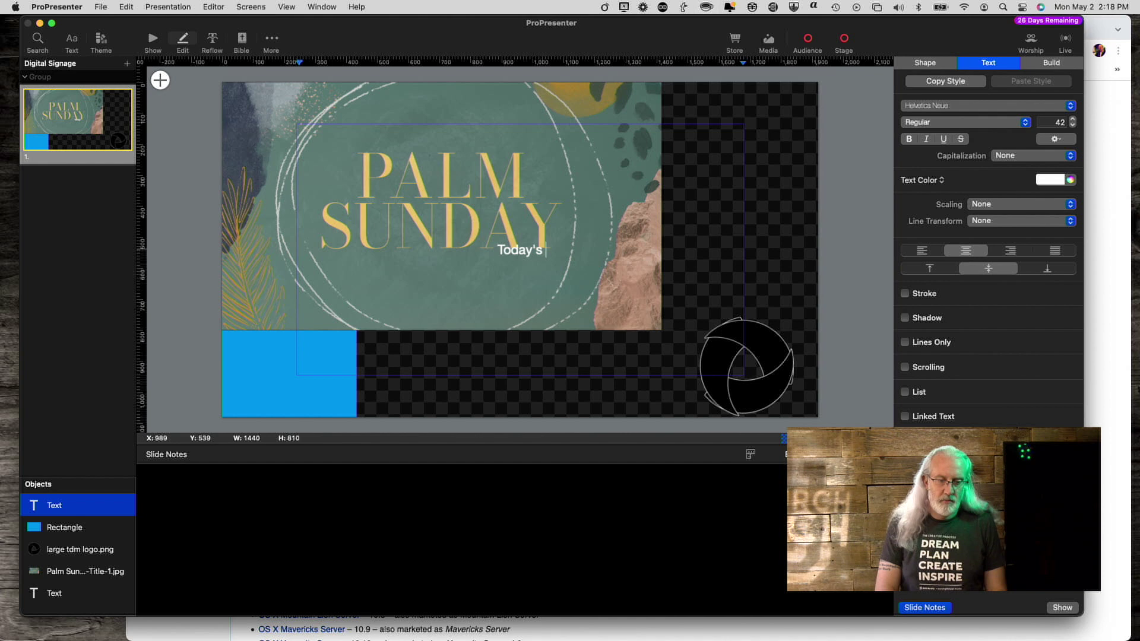
text( date go)
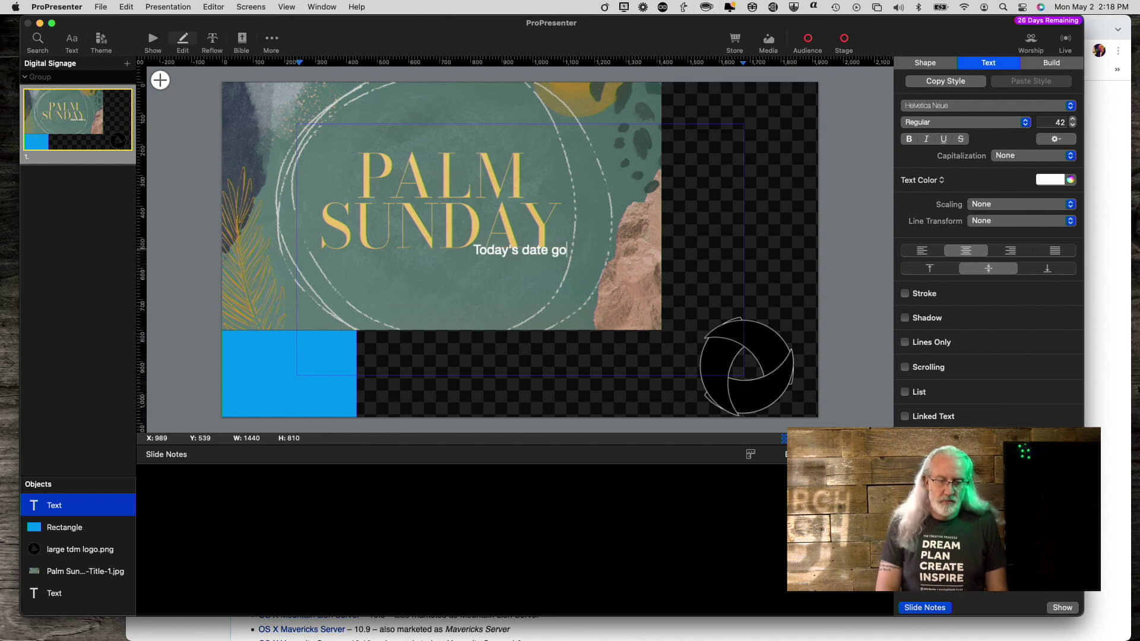
text(es here)
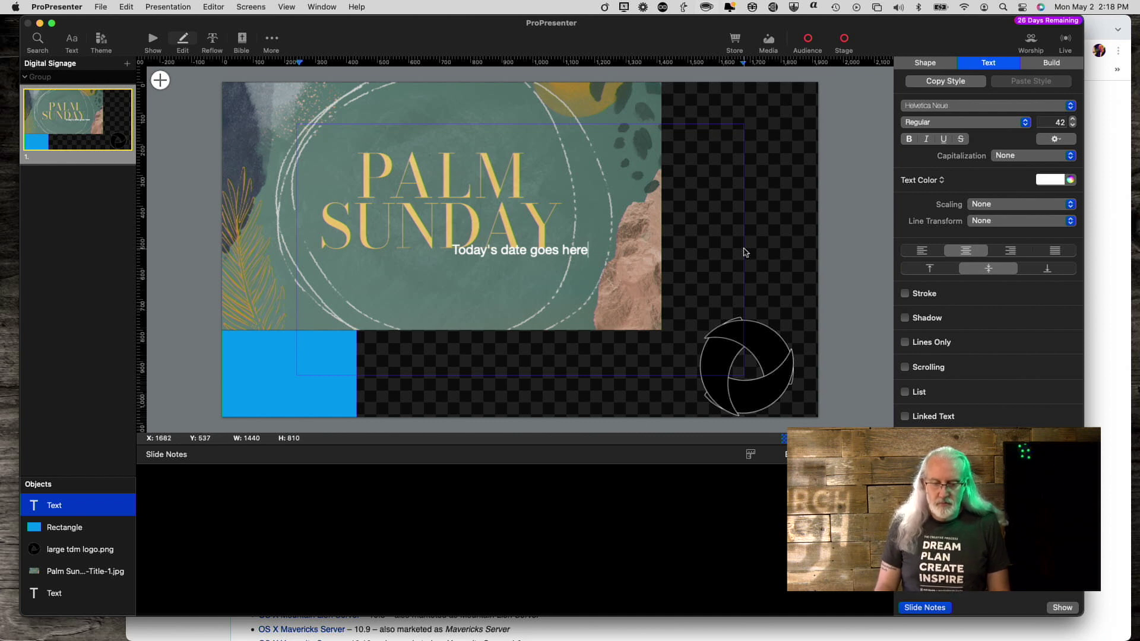
Step: Delete the spare empty text box
drag(746, 252, 715, 312)
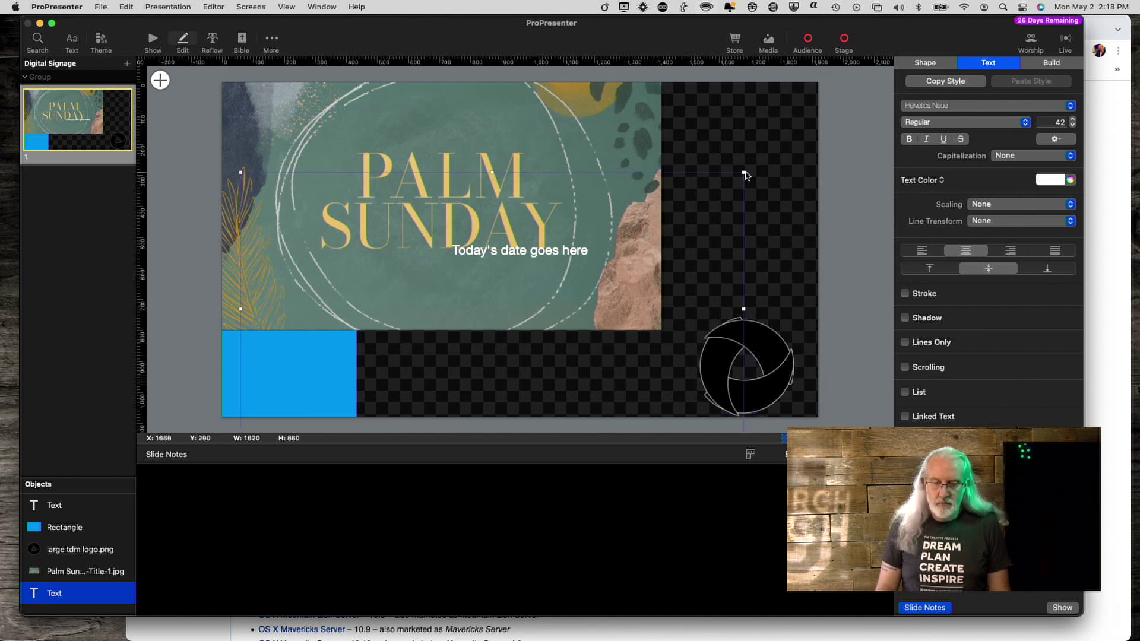
drag(744, 173, 651, 305)
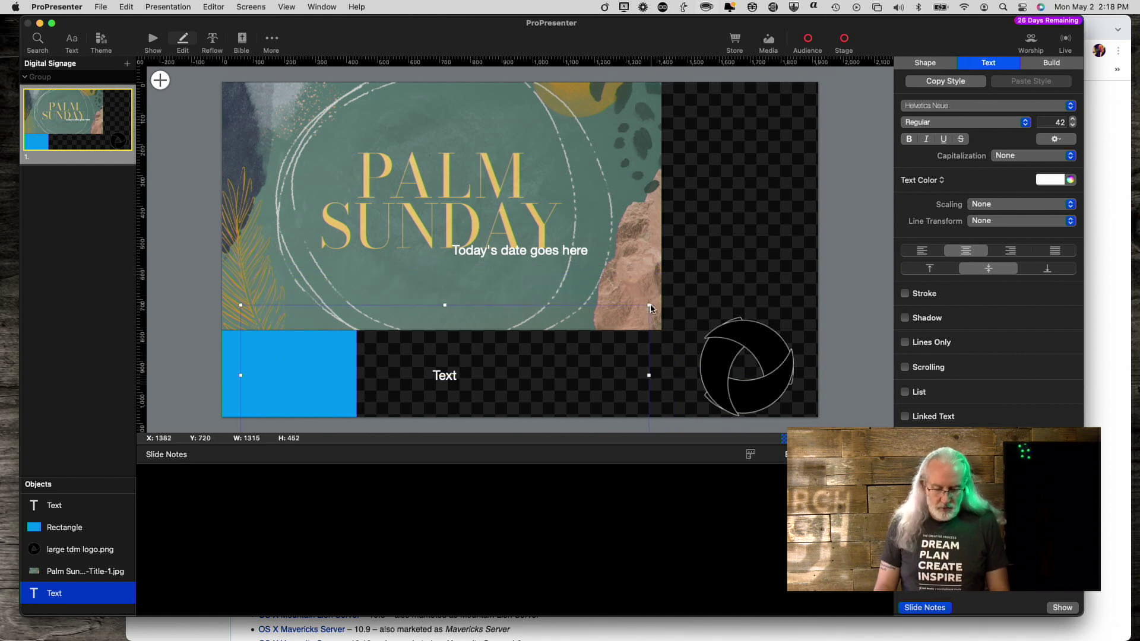
key(BackSpace)
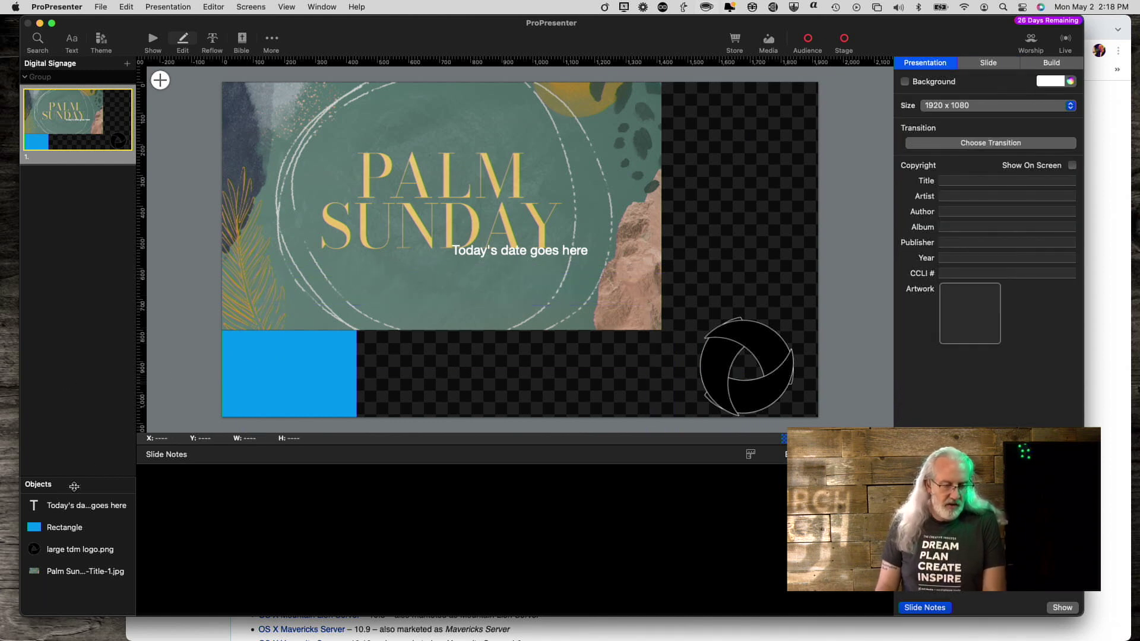
Step: Resize the date text box to 544 × 280 beside the blue rectangle
click(78, 512)
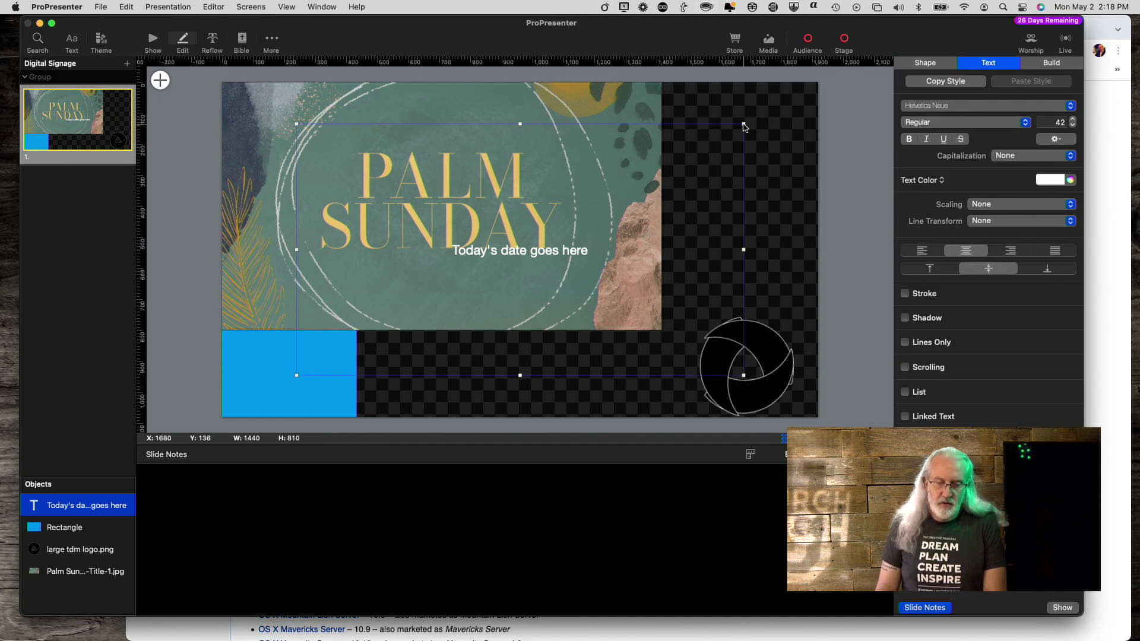
drag(744, 126, 629, 263)
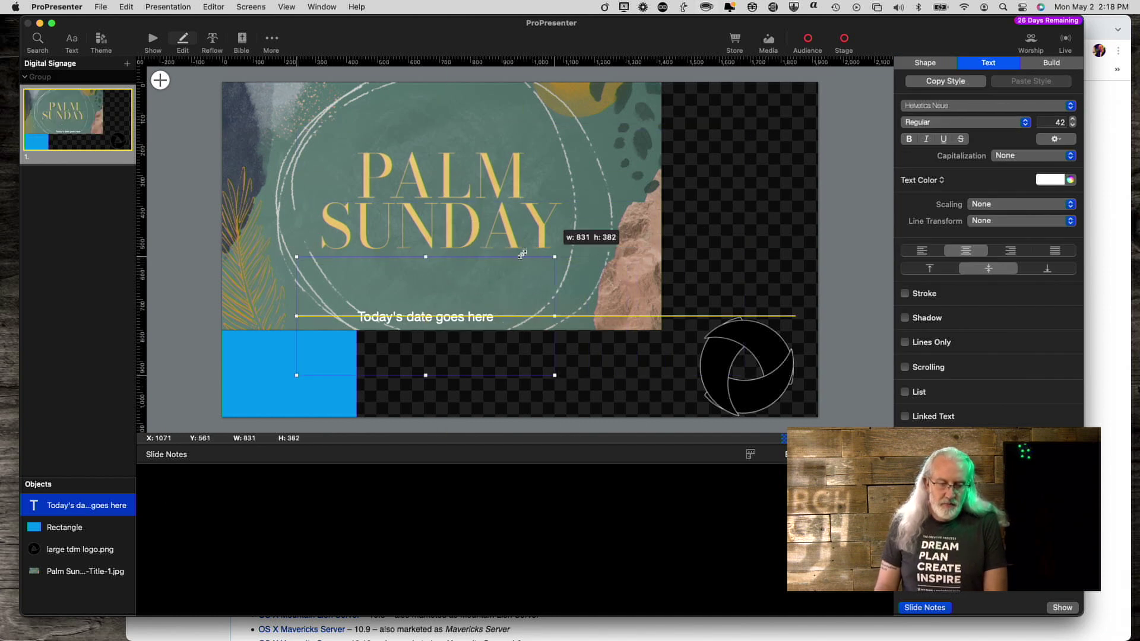
drag(522, 255, 466, 256)
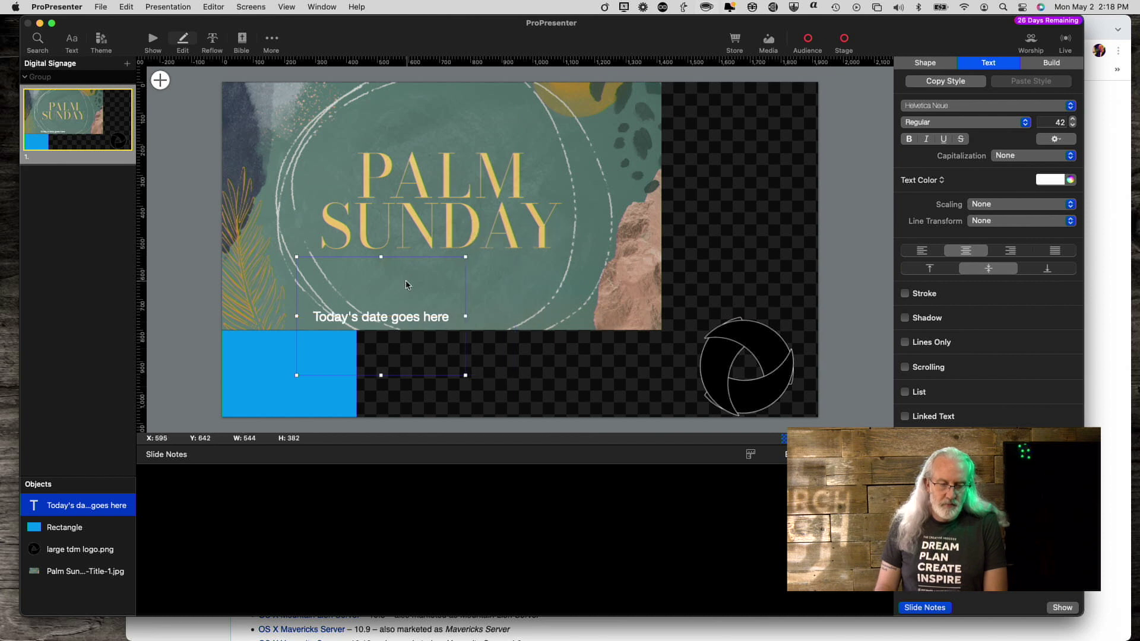
drag(389, 375, 451, 414)
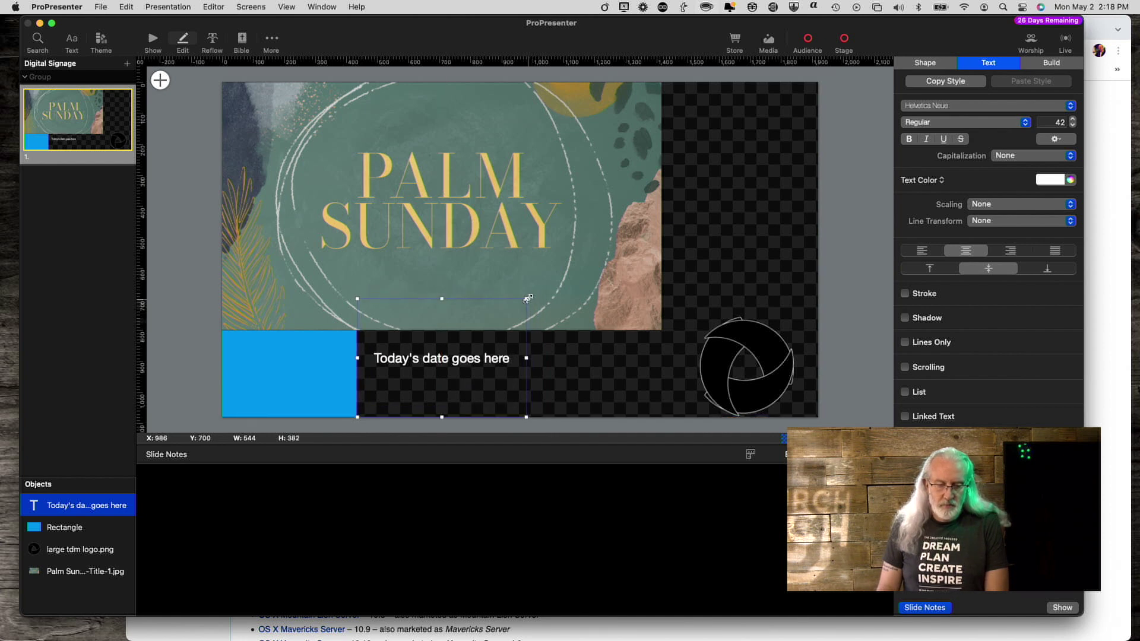
drag(528, 299, 526, 331)
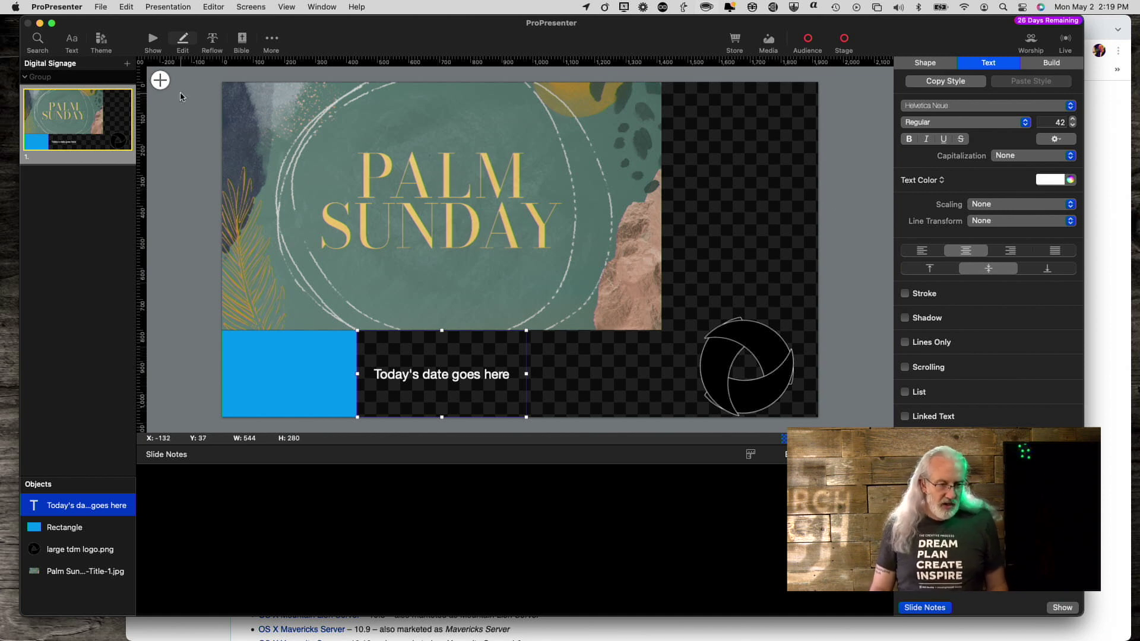
Step: Add a 'Text' box sized 504 × 302 in the slide's top-right corner
click(159, 79)
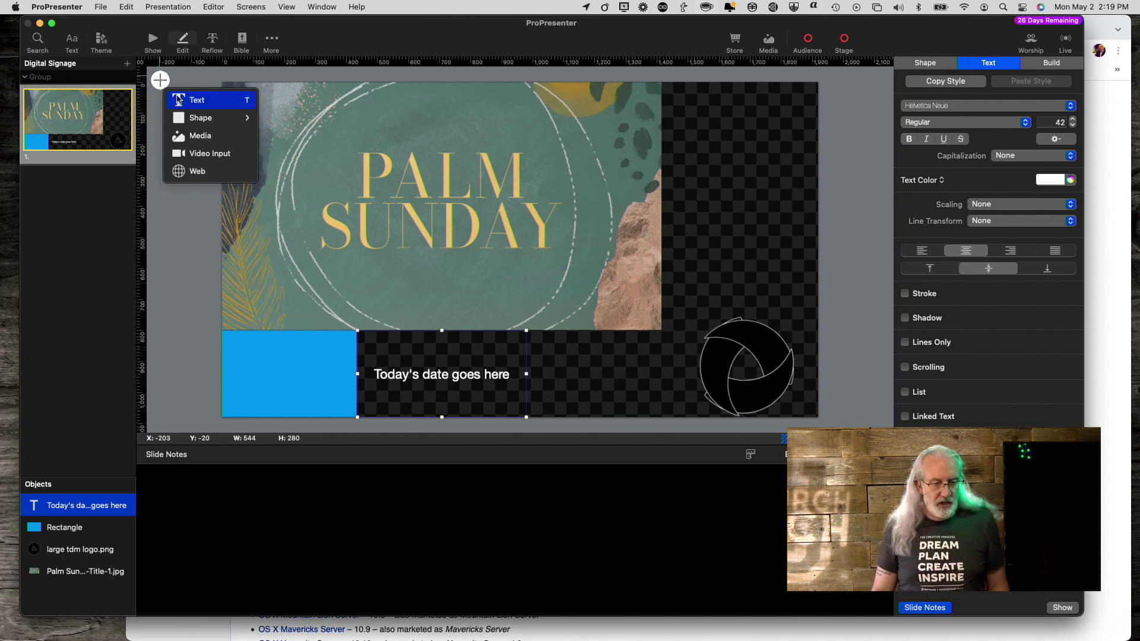
click(178, 100)
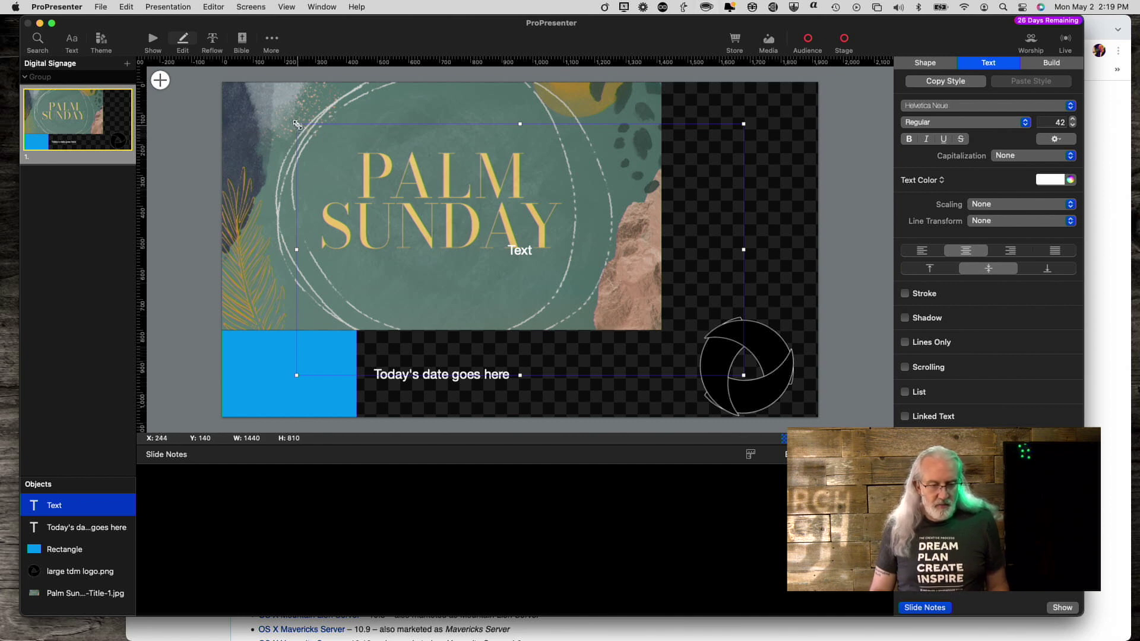
drag(297, 124, 575, 155)
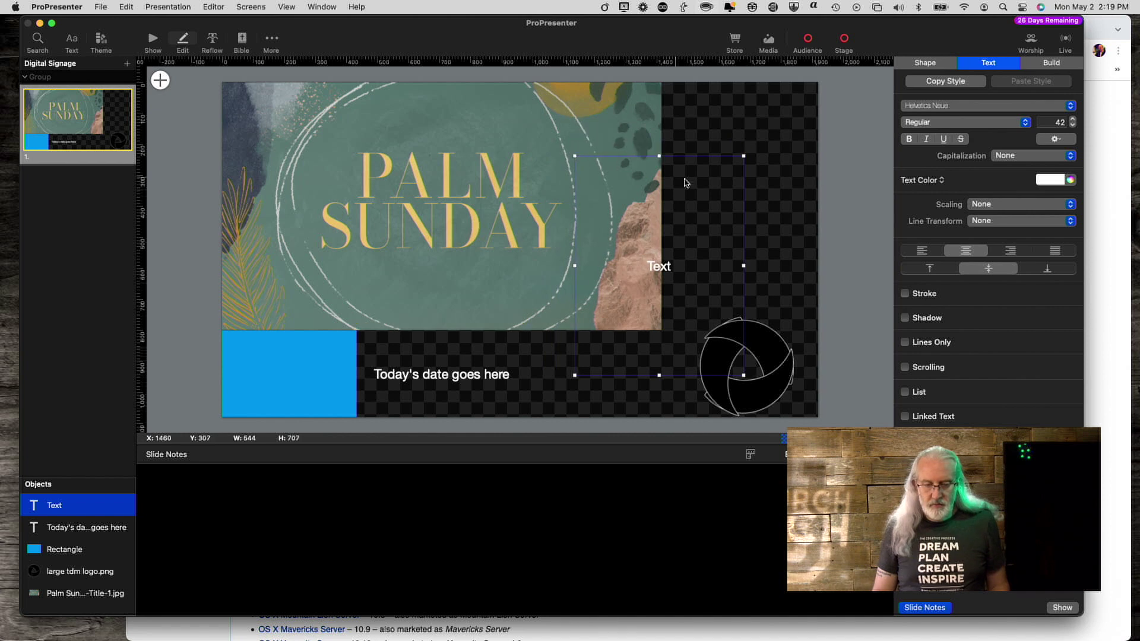
click(747, 213)
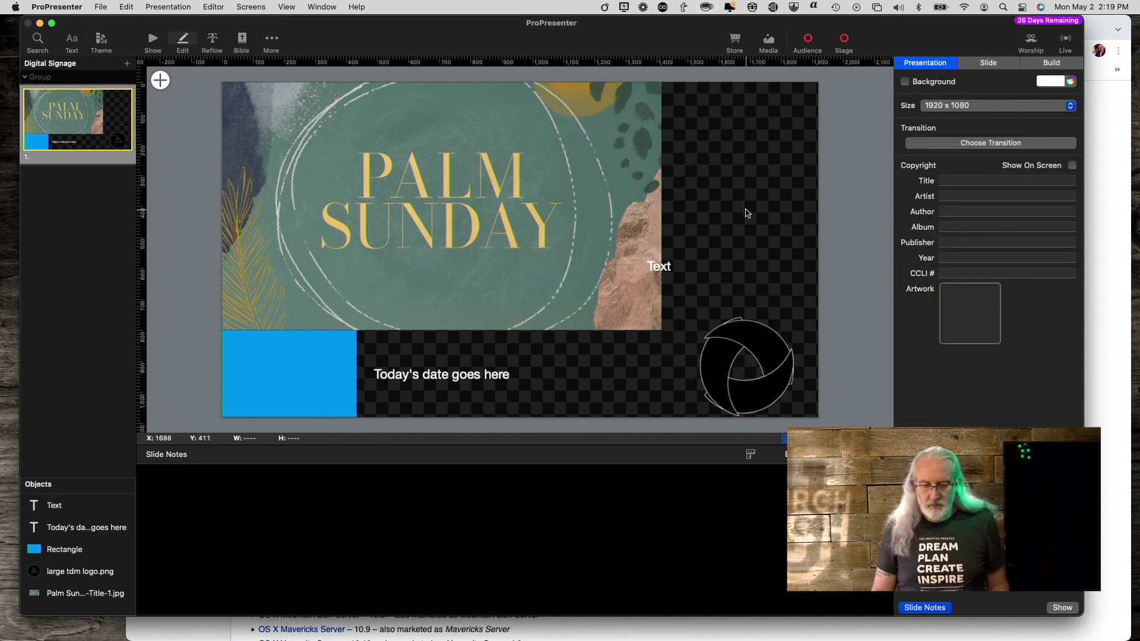
drag(747, 212, 814, 173)
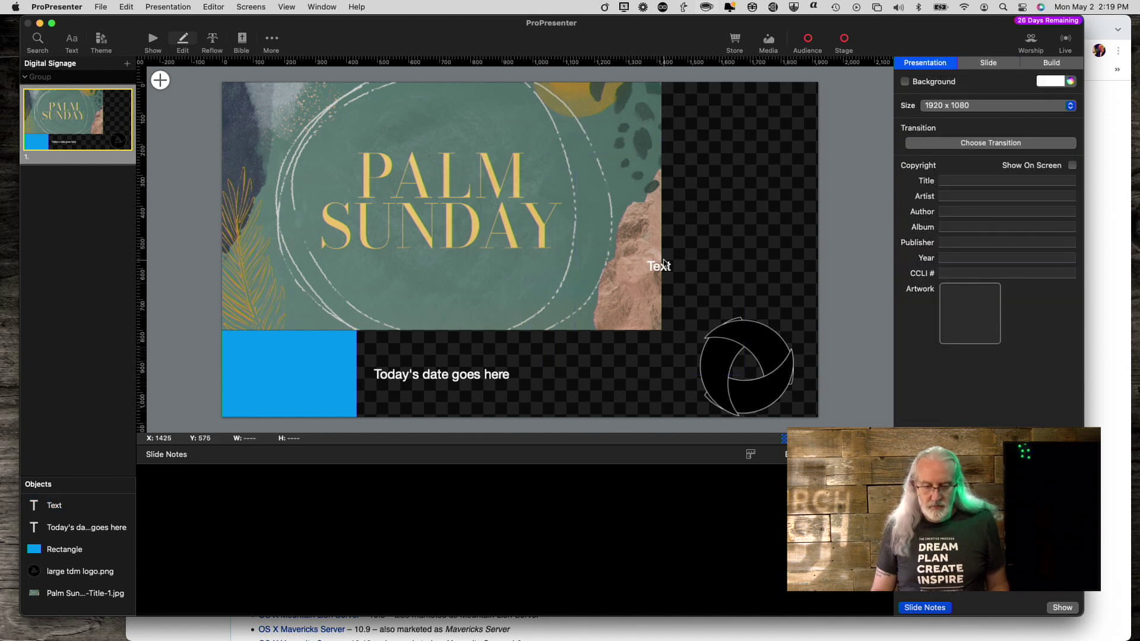
click(664, 267)
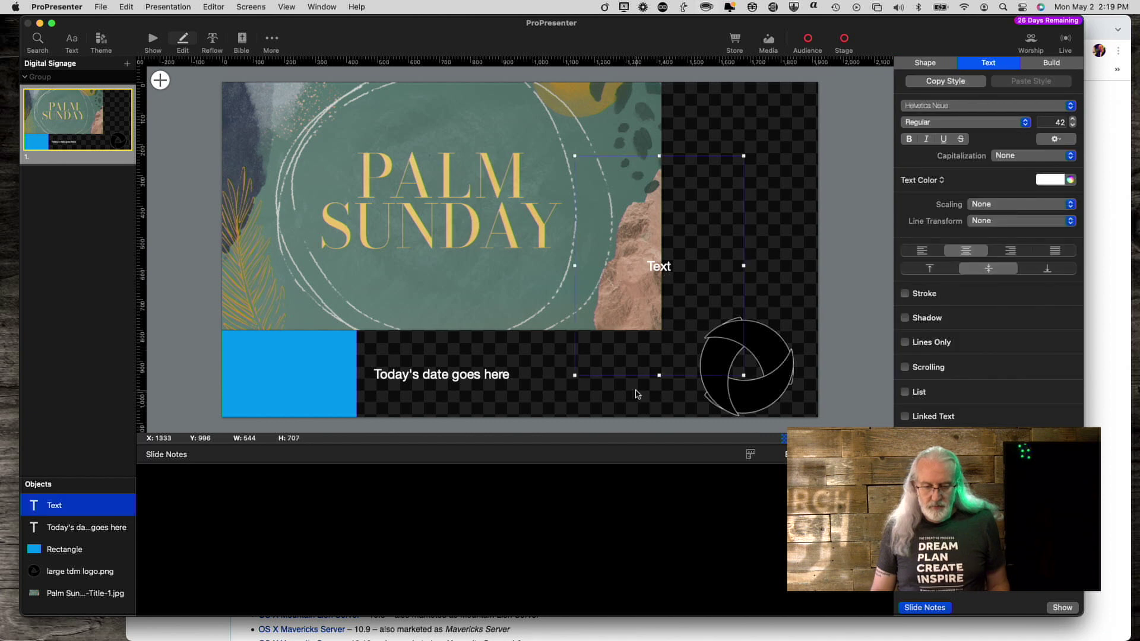
drag(659, 375, 821, 130)
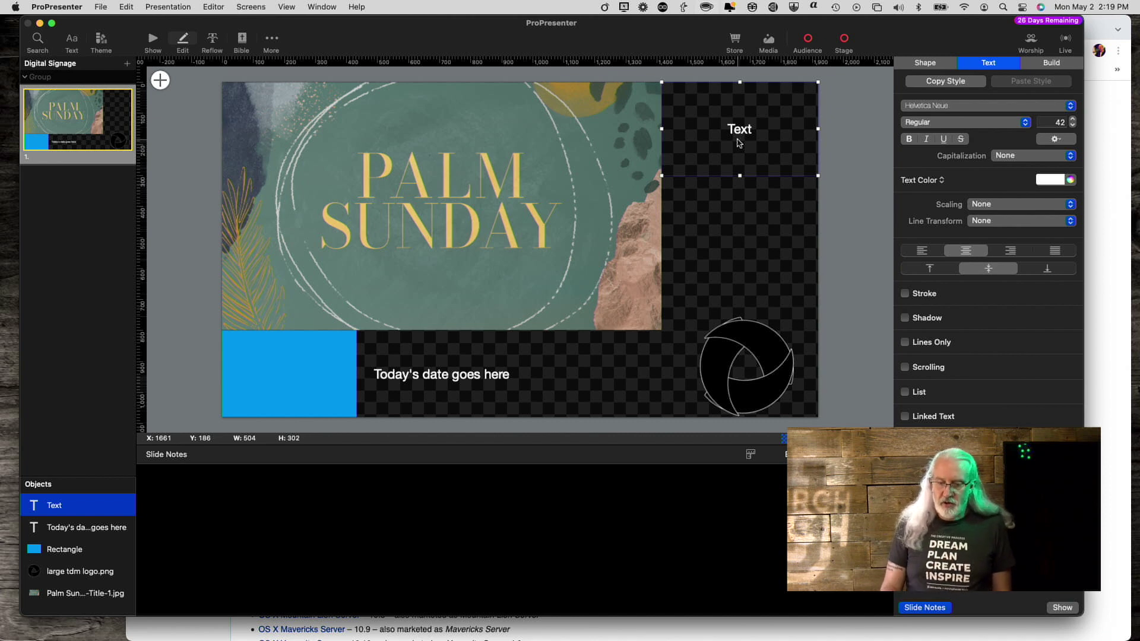
Step: Turn on Linked Text for the top-right text box and set its source to RSS Feed
click(906, 416)
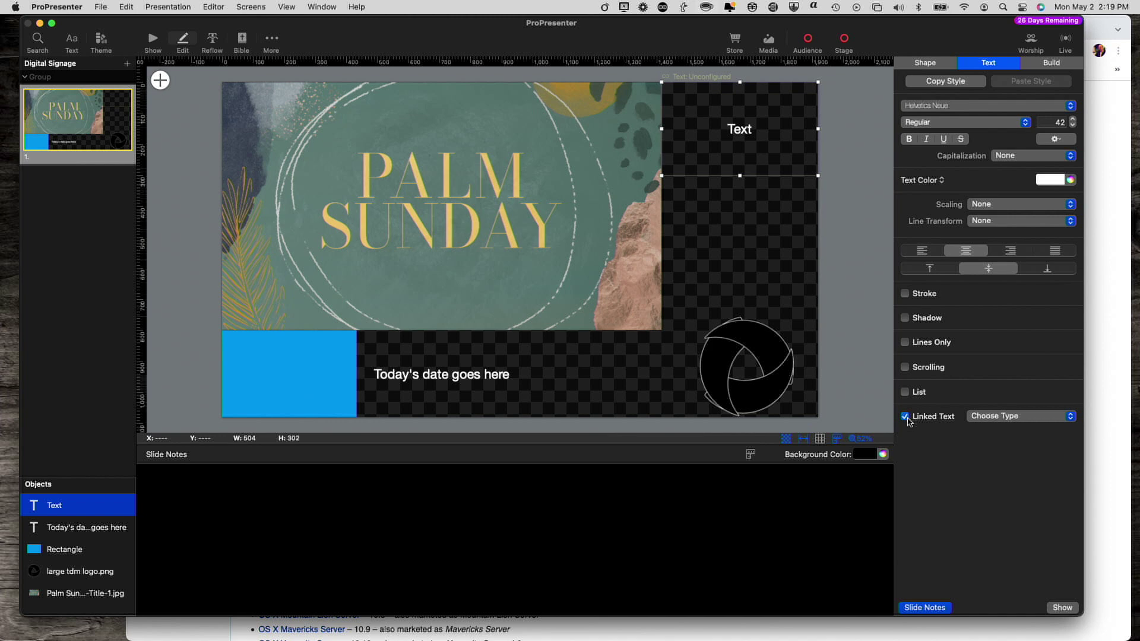
click(1066, 416)
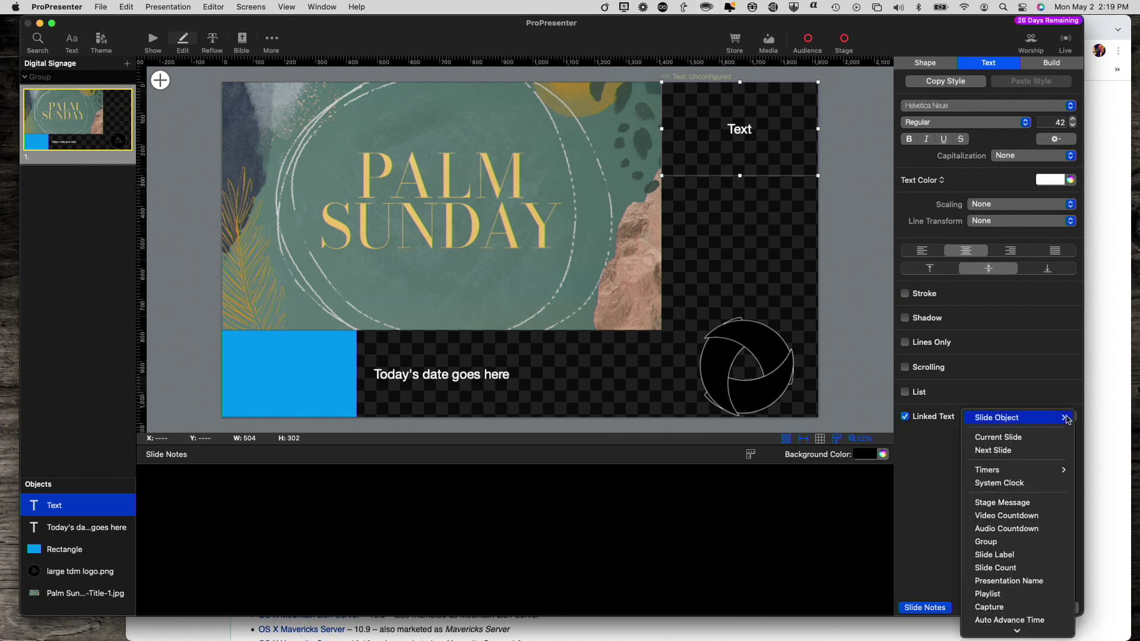
mouse_move(1066, 419)
scroll(1048, 544, down, 3)
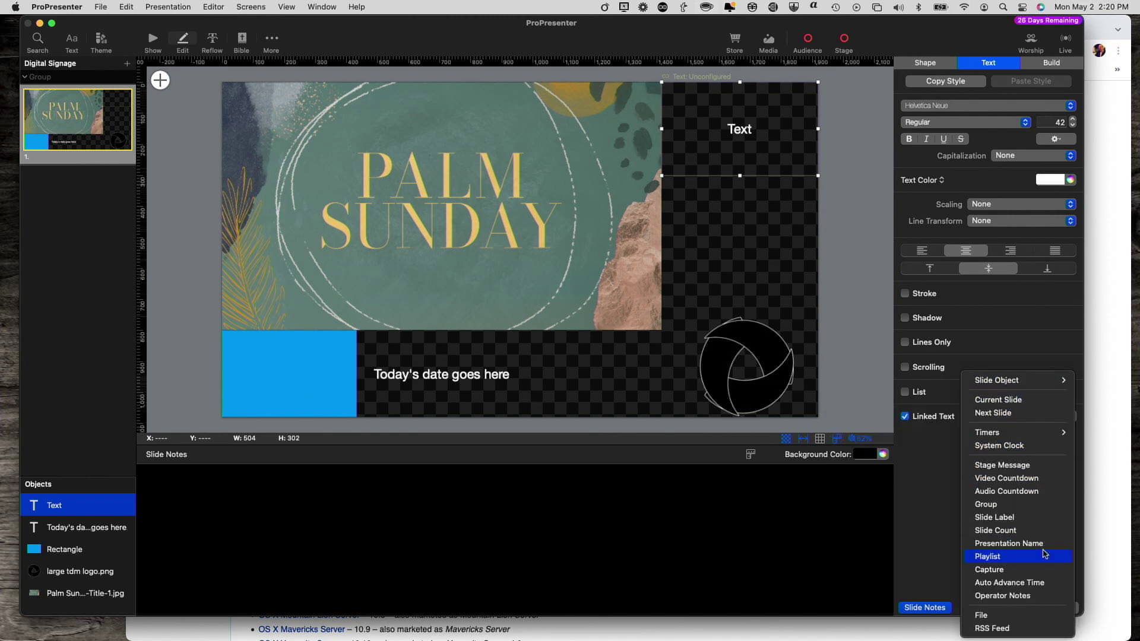
click(1018, 629)
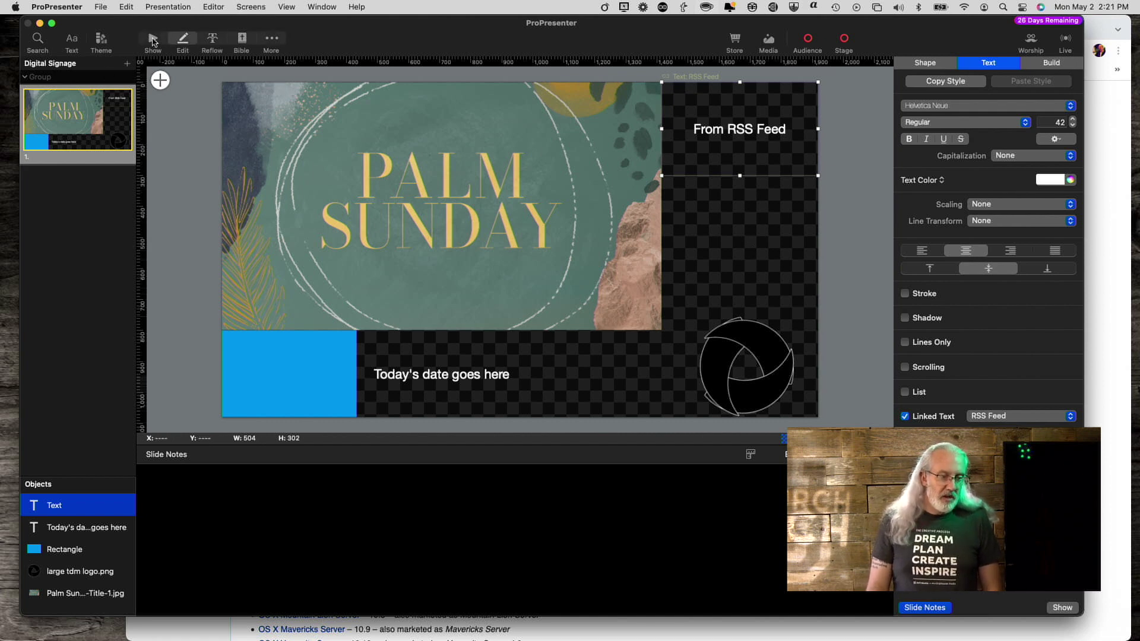
Step: Enter Show view, browse the Props list, then run the Service countdown macro from Macros
click(153, 40)
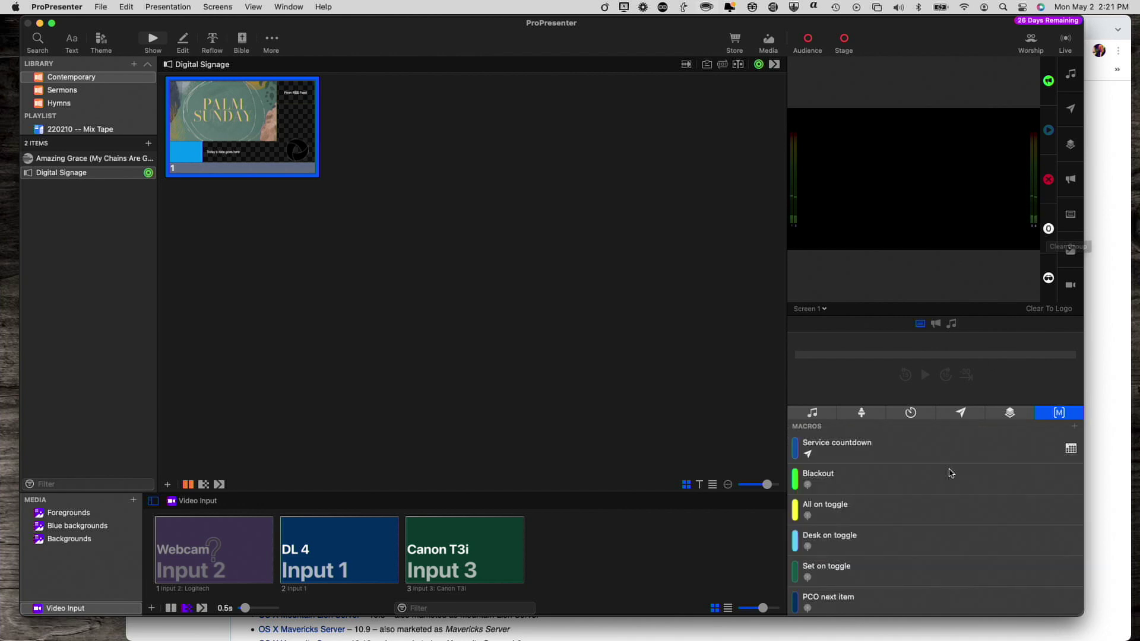
click(1009, 414)
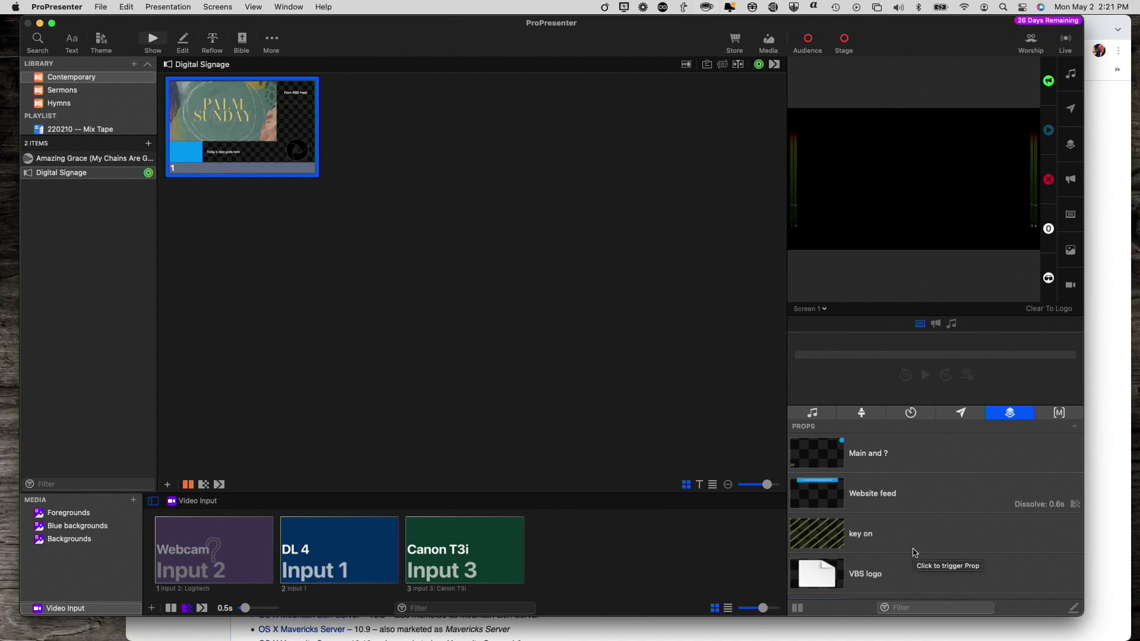
scroll(905, 532, down, 5)
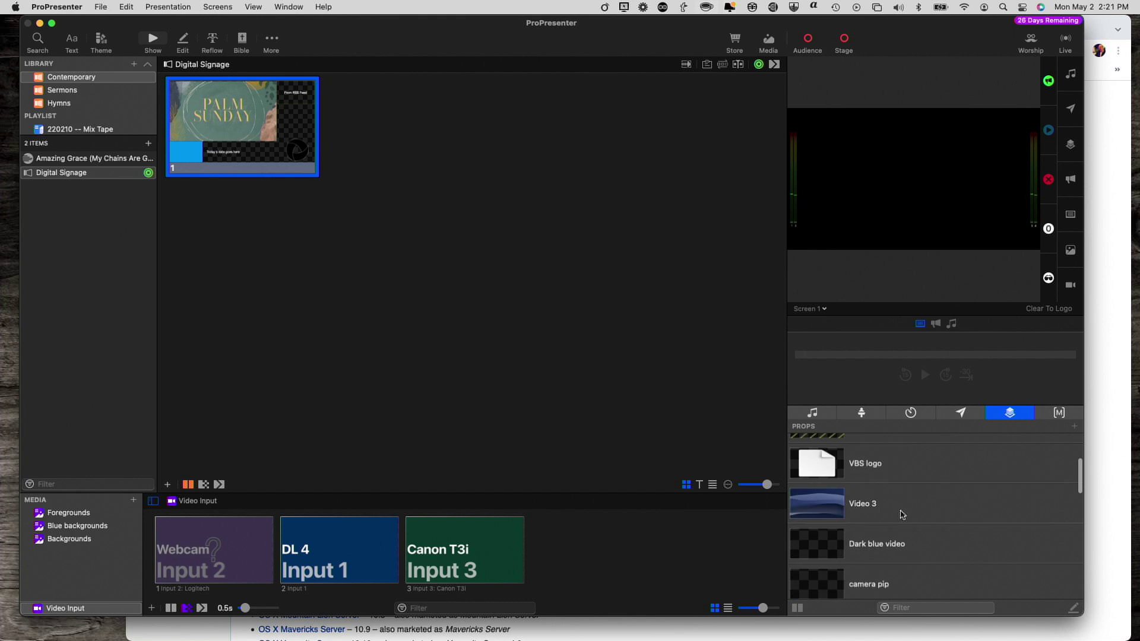
scroll(903, 515, down, 5)
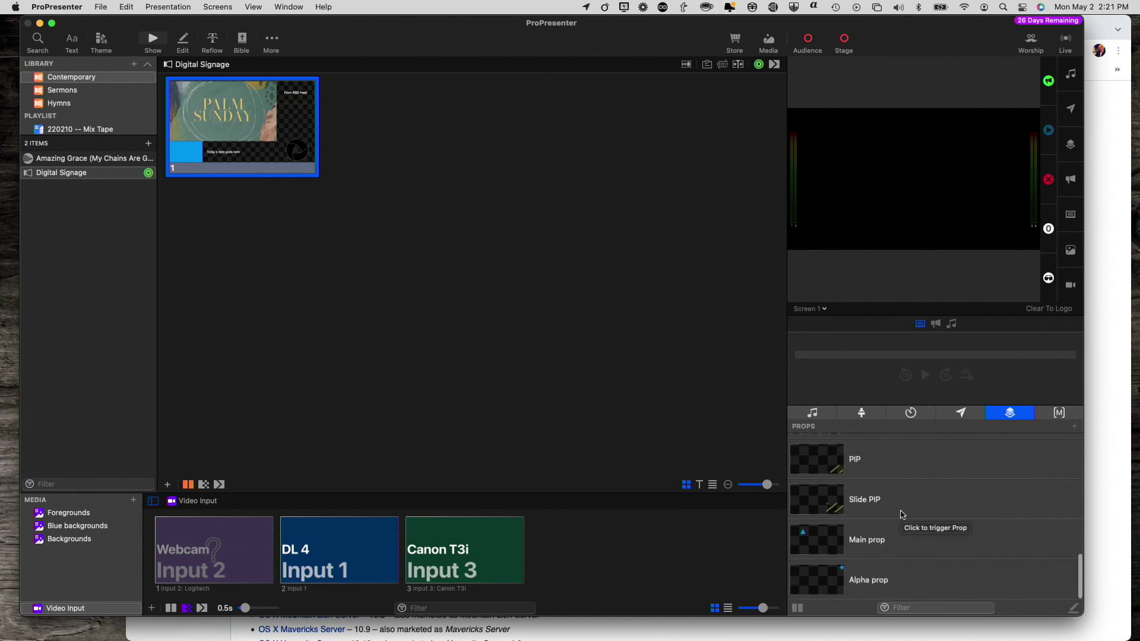
scroll(905, 512, up, 10)
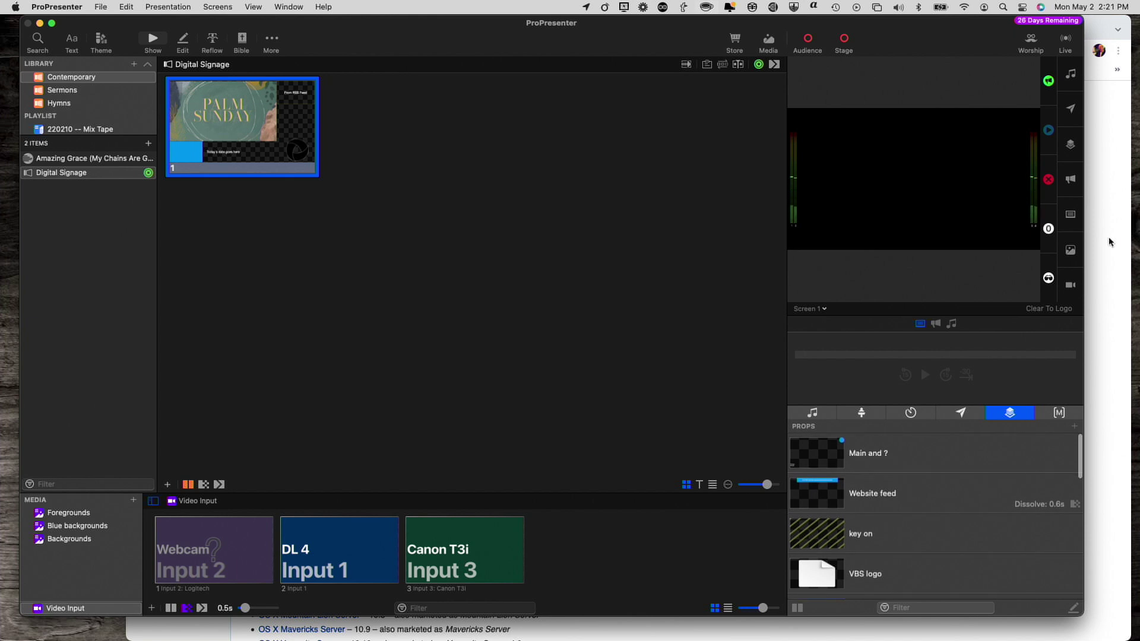
click(1061, 414)
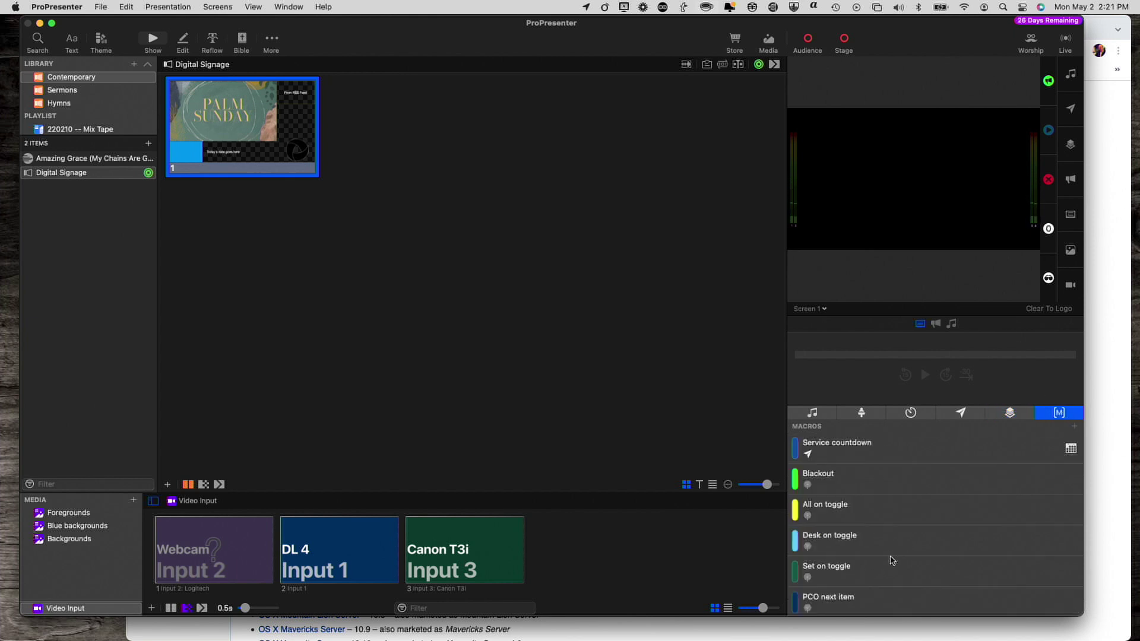
click(834, 461)
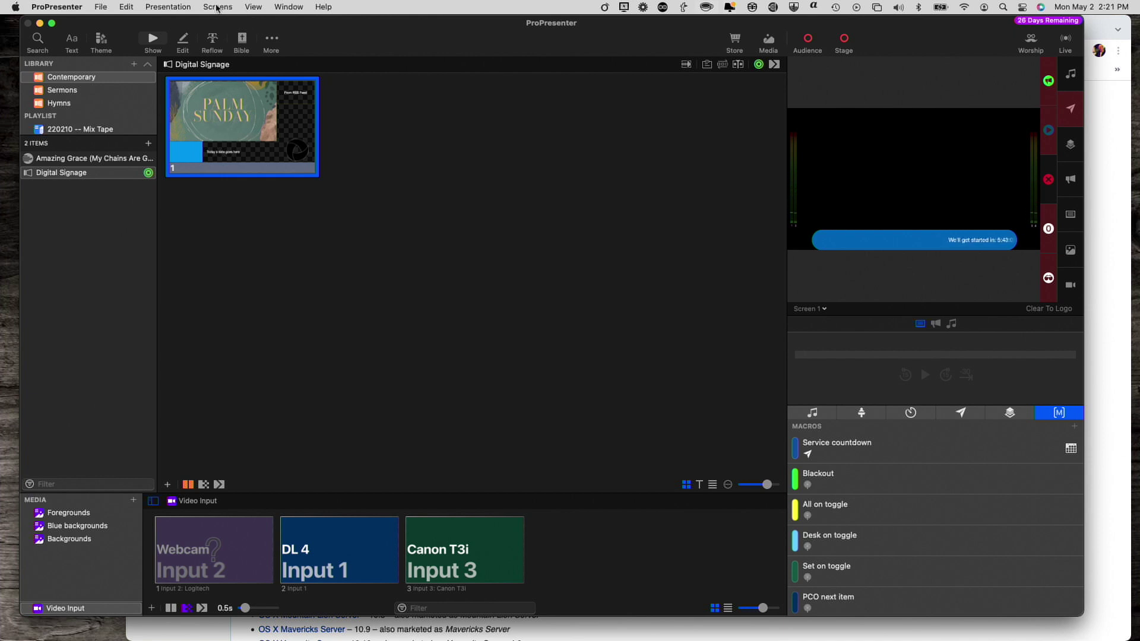
Step: Check the Screens menu options and close it without changing anything
click(217, 7)
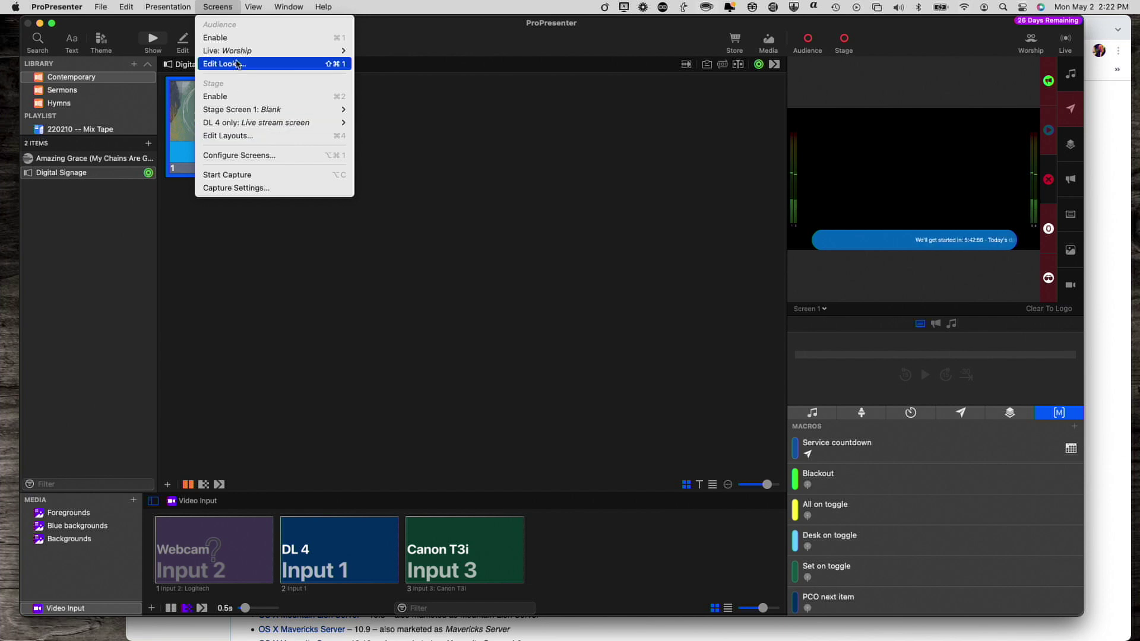
click(553, 124)
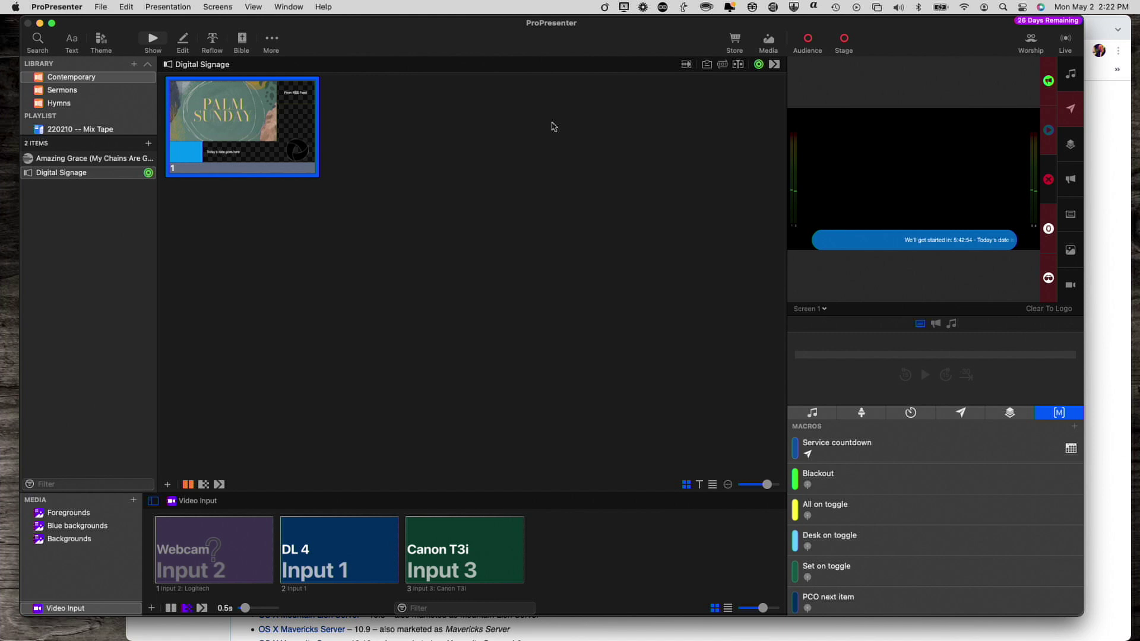